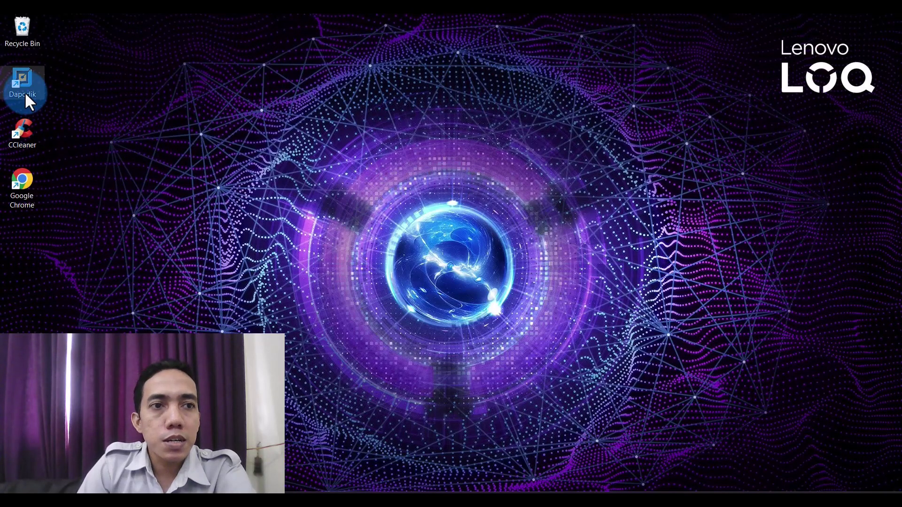
Launch Dapodik from the desktop shortcut and sign in to SD Negeri 5 Dewantara's 2024/2025 Ganjil dashboard.
{"action": "double_click", "coordinate": [24, 91]}
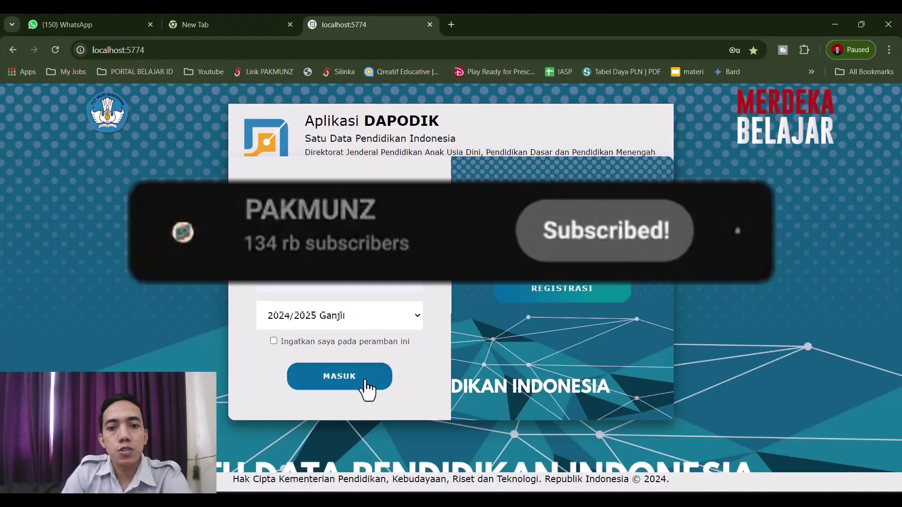
{"action": "left_click", "coordinate": [366, 379]}
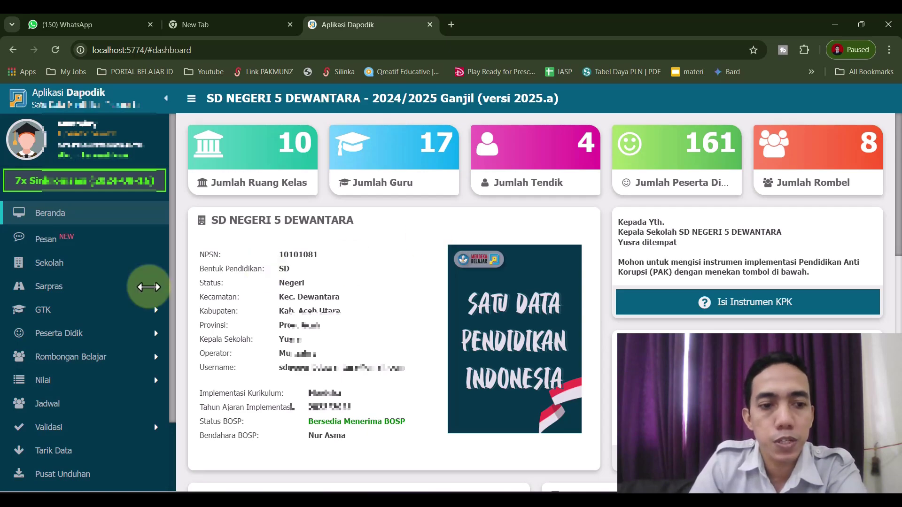
Open Pengaturan and cancel out of the Tukar Akses Pengguna prompt.
{"action": "scroll", "coordinate": [145, 285], "scroll_direction": "down", "scroll_amount": 2}
{"action": "left_click", "coordinate": [70, 445]}
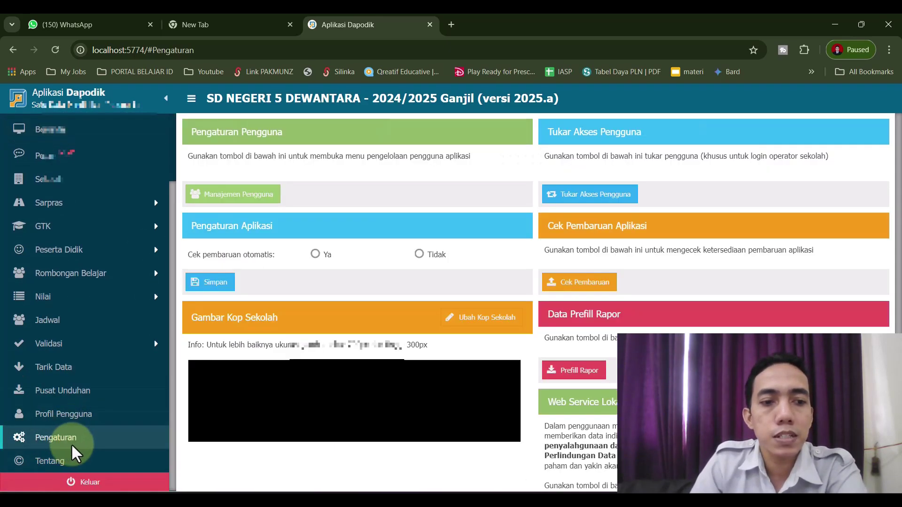
{"action": "left_click", "coordinate": [595, 197]}
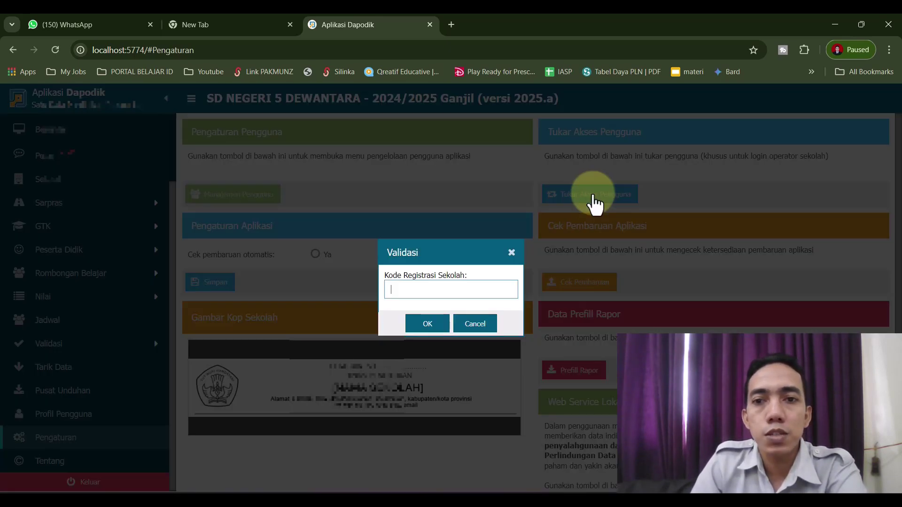
{"action": "left_click", "coordinate": [437, 288]}
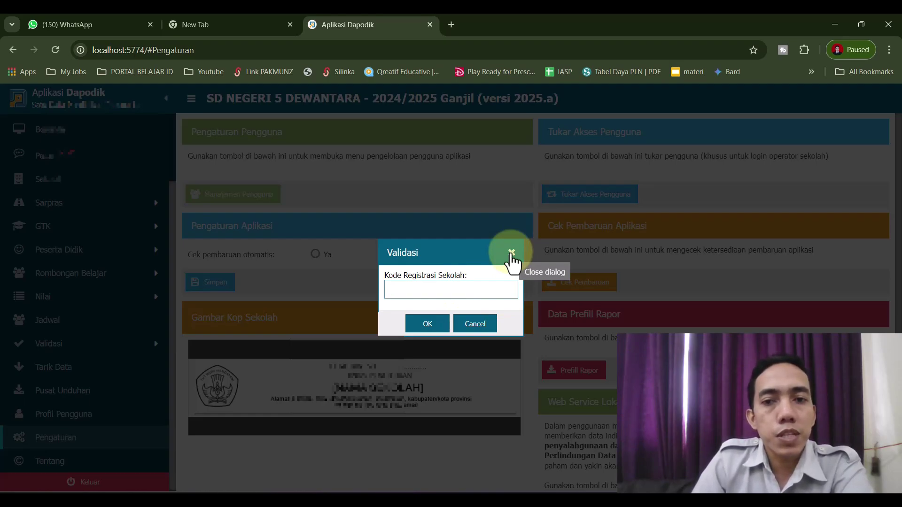
{"action": "left_click", "coordinate": [511, 253]}
Log out, then sign back in with the teacher's saved account under the PTK role.
{"action": "left_click", "coordinate": [80, 484]}
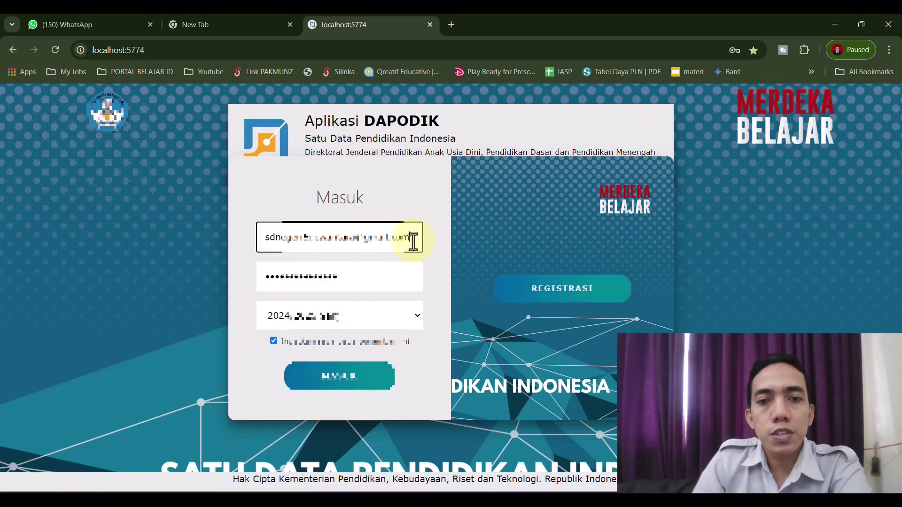
{"action": "left_click_drag", "start_coordinate": [413, 237], "coordinate": [221, 257]}
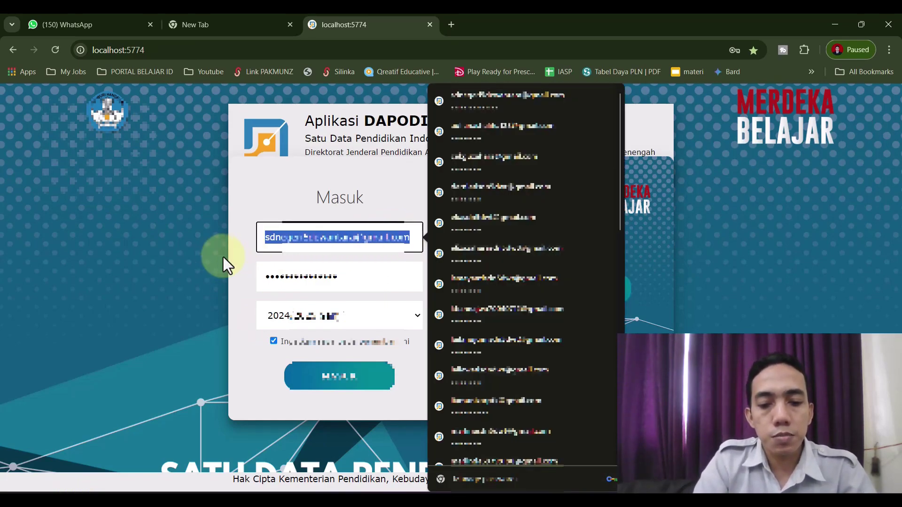
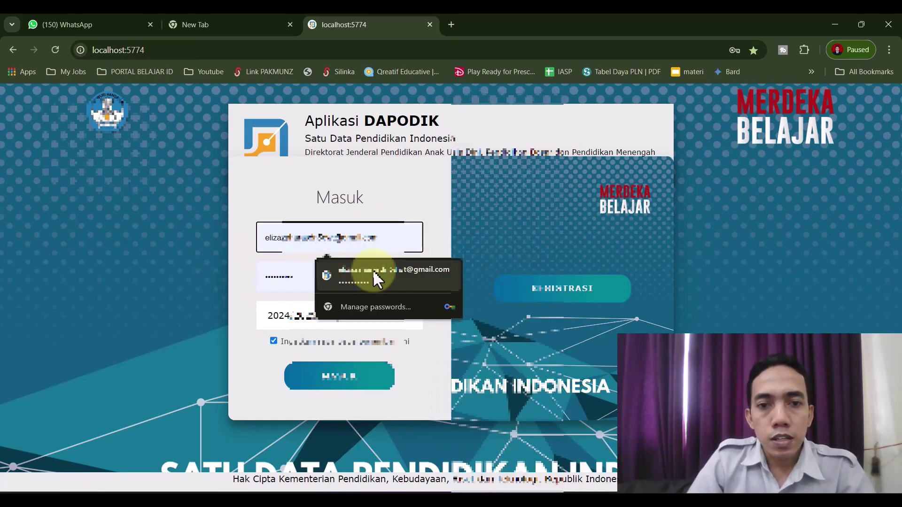
{"action": "left_click", "coordinate": [374, 273]}
{"action": "left_click", "coordinate": [374, 386]}
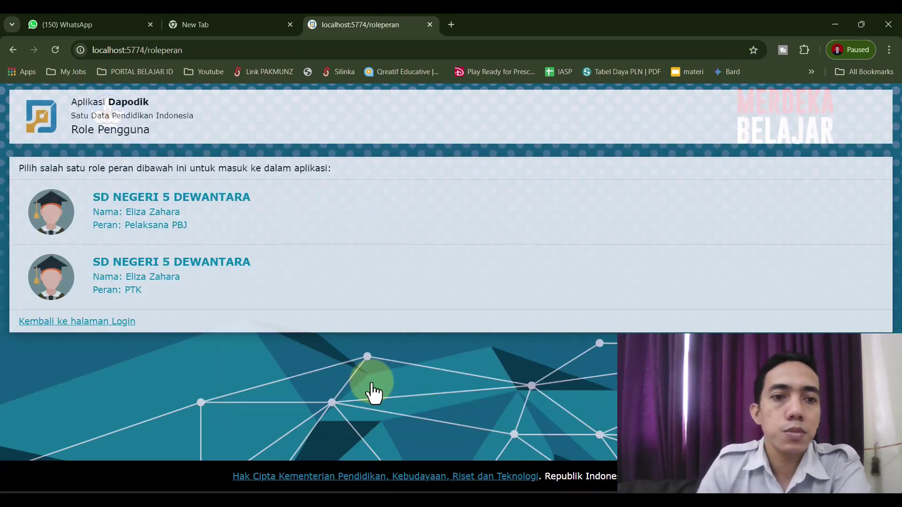
{"action": "left_click", "coordinate": [125, 267]}
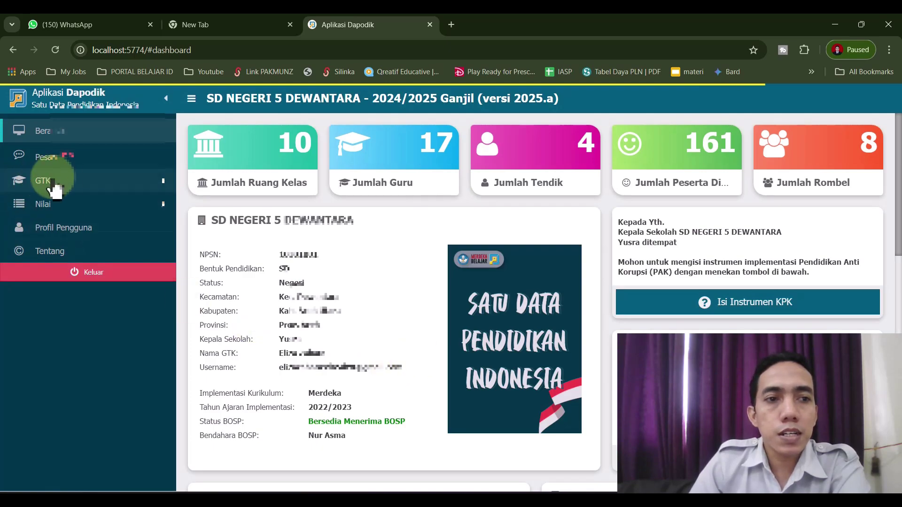
Open the teacher's record from GTK > Guru for editing with Ubah.
{"action": "left_click", "coordinate": [52, 185]}
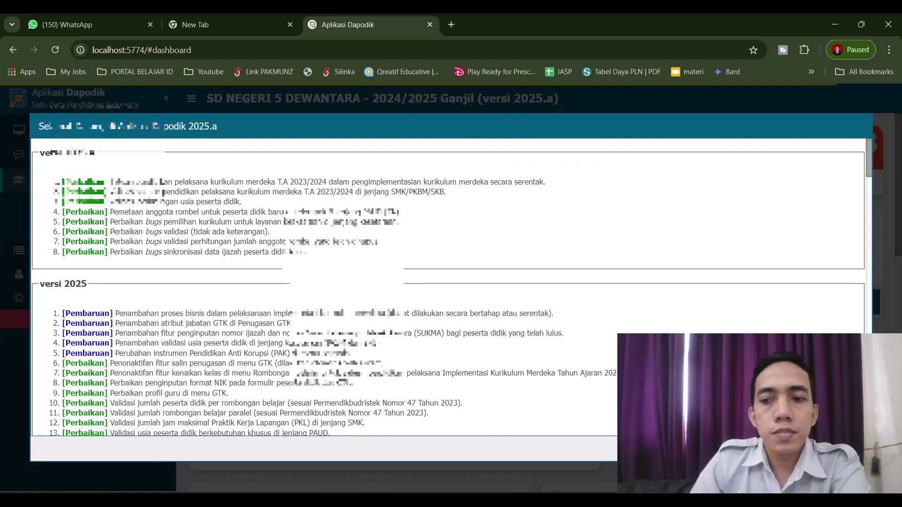
{"action": "key", "text": "Escape"}
{"action": "left_click", "coordinate": [52, 286]}
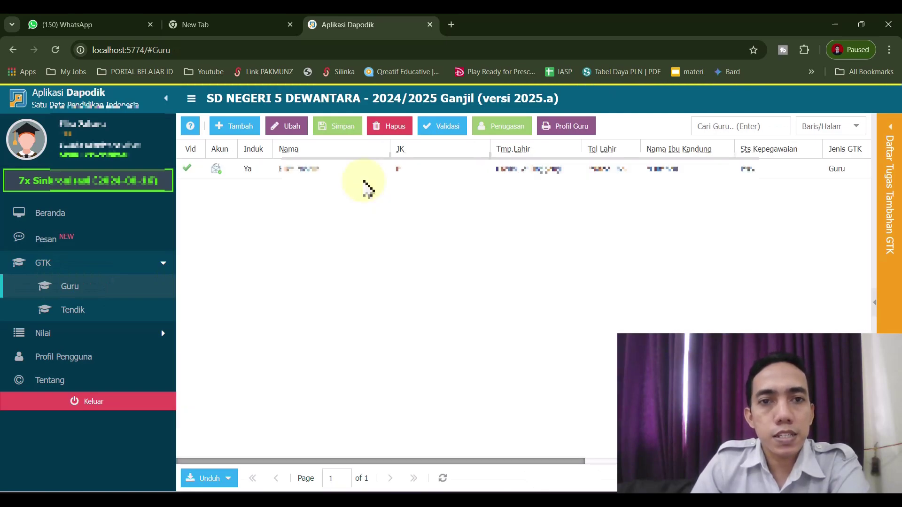
{"action": "left_click", "coordinate": [345, 169]}
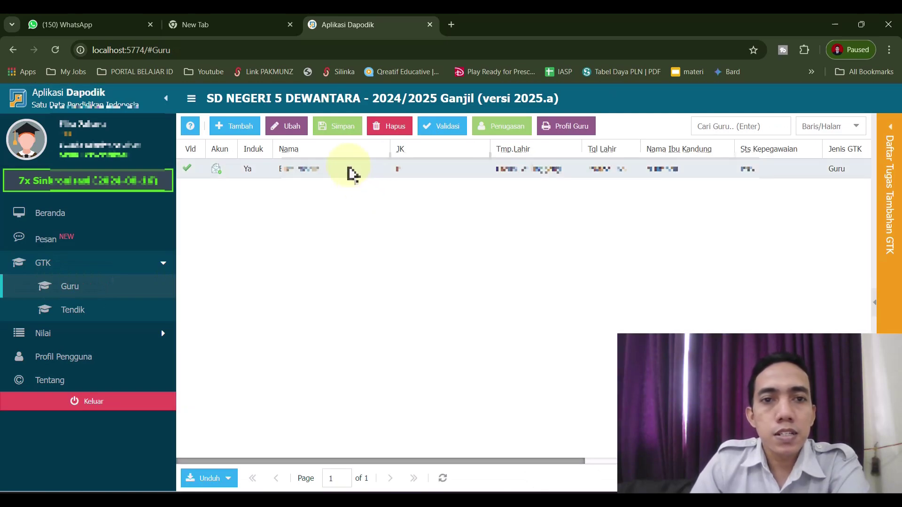
{"action": "left_click", "coordinate": [289, 134]}
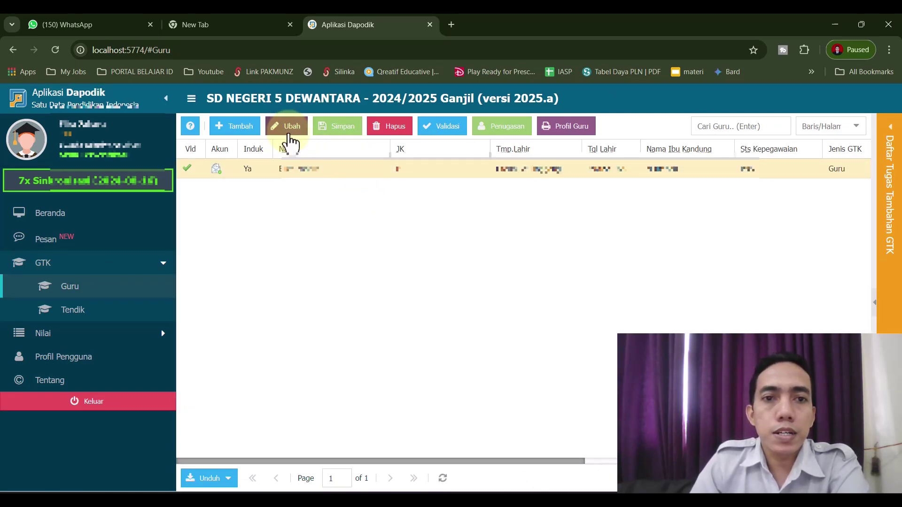
Drag the splitter up to enlarge the Data Rincian GTK area of the Edit GTK form.
{"action": "scroll", "coordinate": [357, 183], "scroll_direction": "down", "scroll_amount": 1}
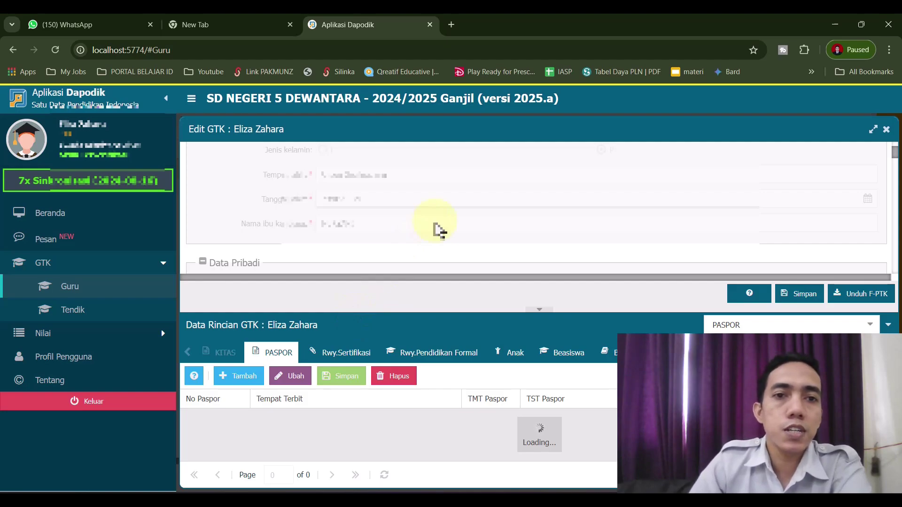
{"action": "scroll", "coordinate": [439, 230], "scroll_direction": "down", "scroll_amount": 4}
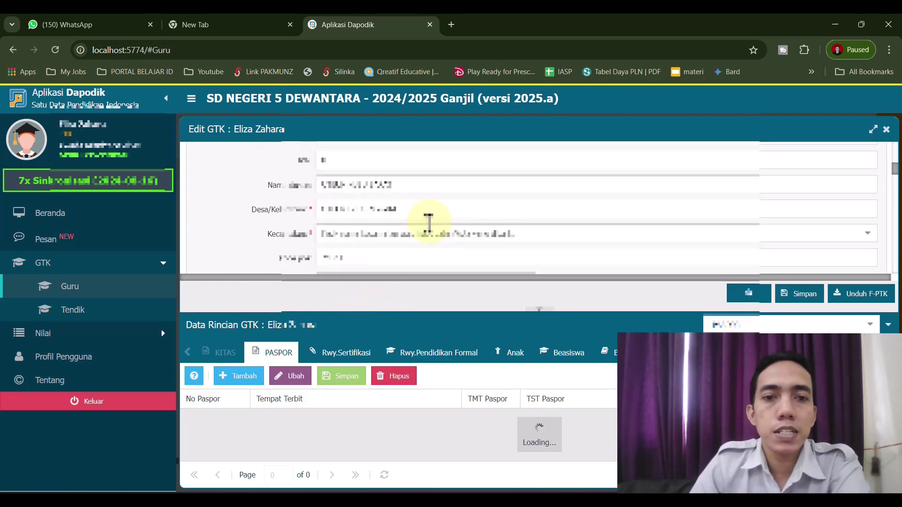
{"action": "scroll", "coordinate": [428, 223], "scroll_direction": "down", "scroll_amount": 8}
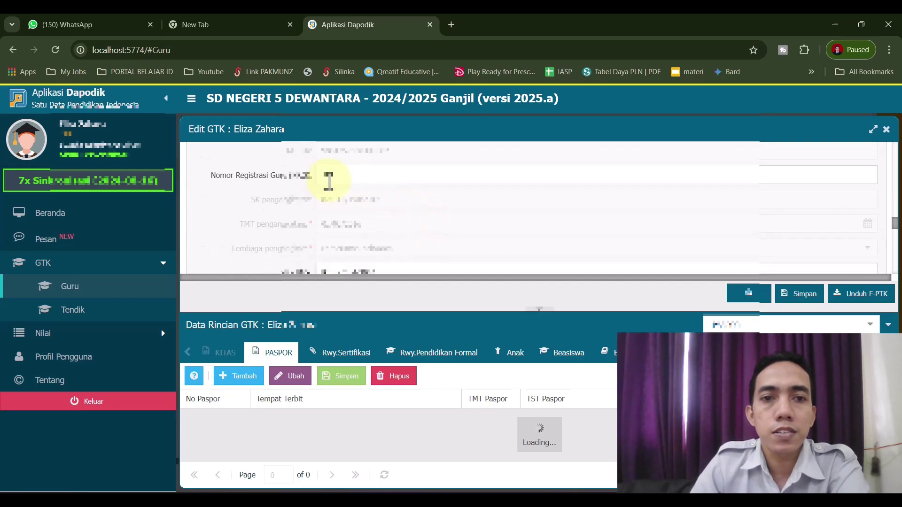
{"action": "left_click_drag", "start_coordinate": [339, 316], "coordinate": [343, 201]}
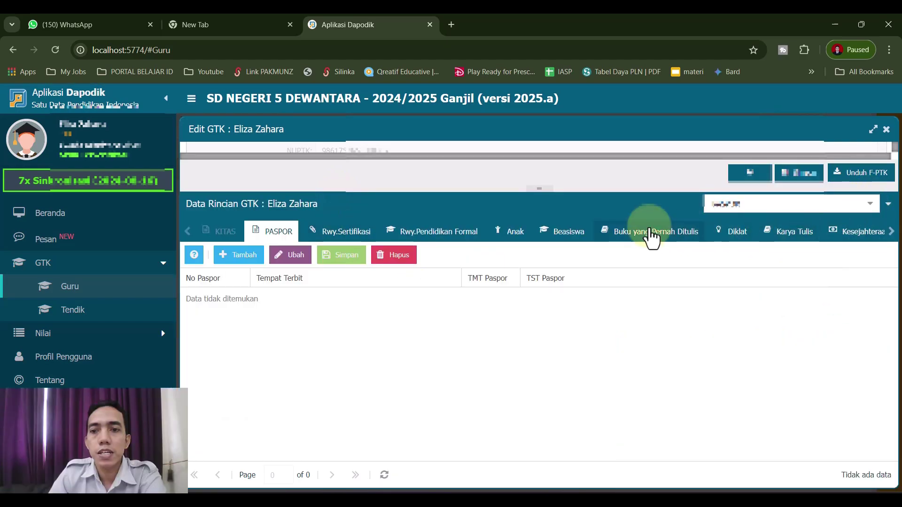
Show the Rwy.Sertifikasi tab and read its help guide before closing it.
{"action": "left_click", "coordinate": [341, 235]}
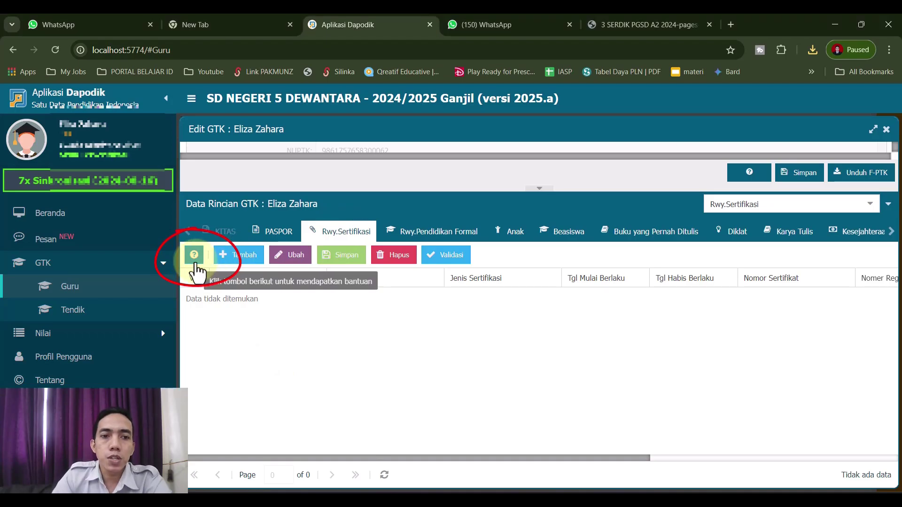
{"action": "left_click", "coordinate": [194, 257]}
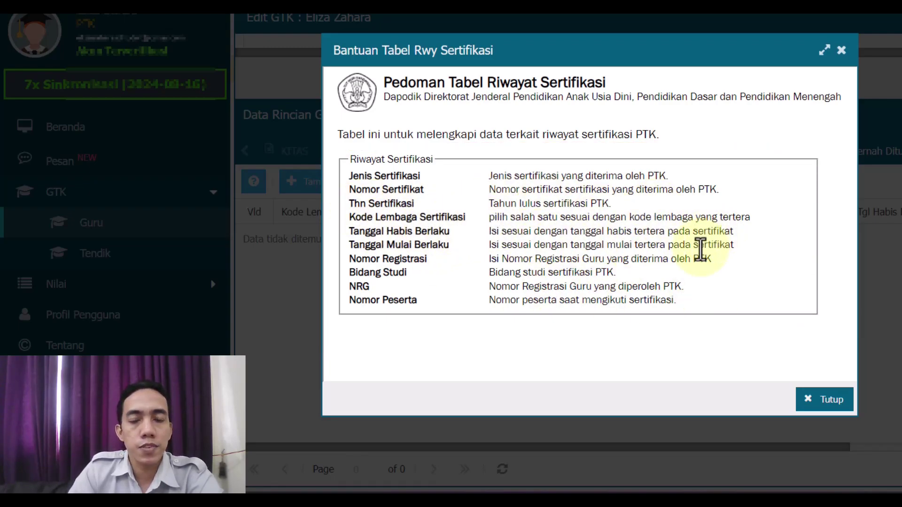
{"action": "left_click", "coordinate": [823, 401]}
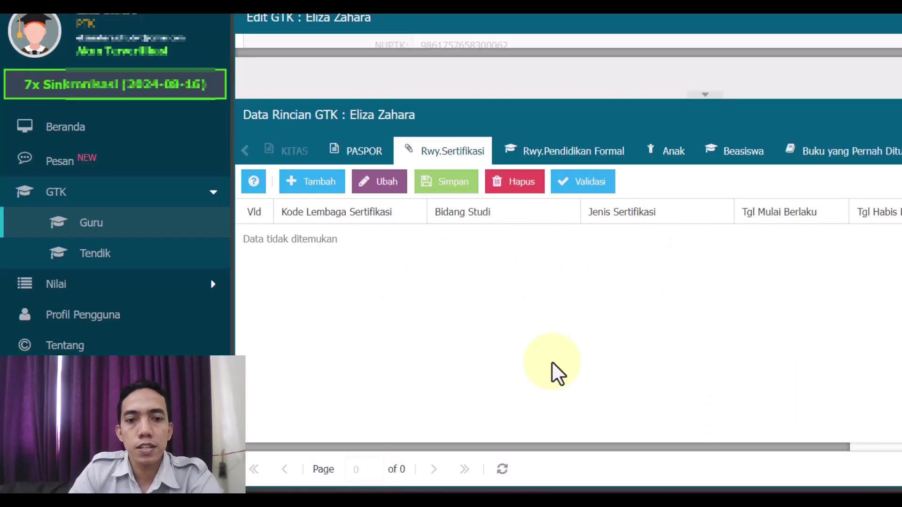
Add a certification row with institution Kementerian Pendidikan dan Kebudayaan.
{"action": "left_click", "coordinate": [314, 184]}
{"action": "left_click", "coordinate": [422, 240]}
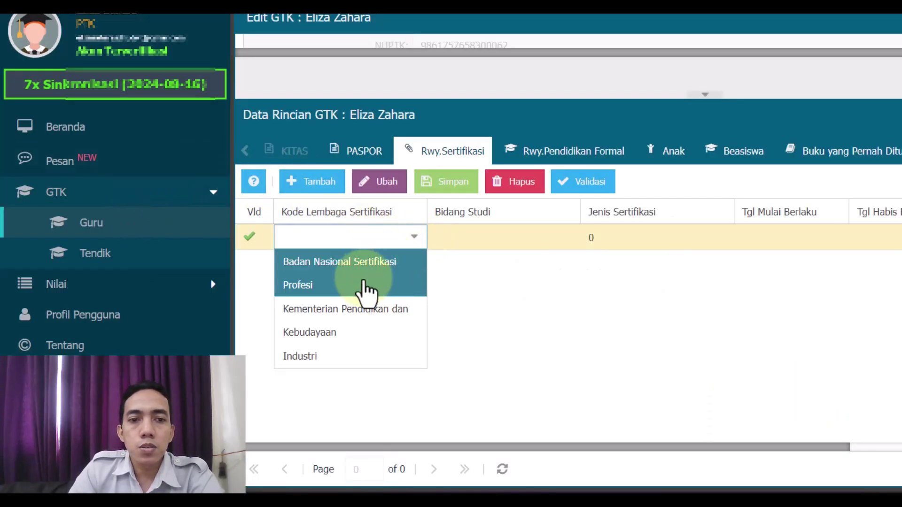
{"action": "left_click", "coordinate": [367, 323]}
Browse the Bidang Studi list, filtering it with 'guru'.
{"action": "left_click", "coordinate": [475, 245]}
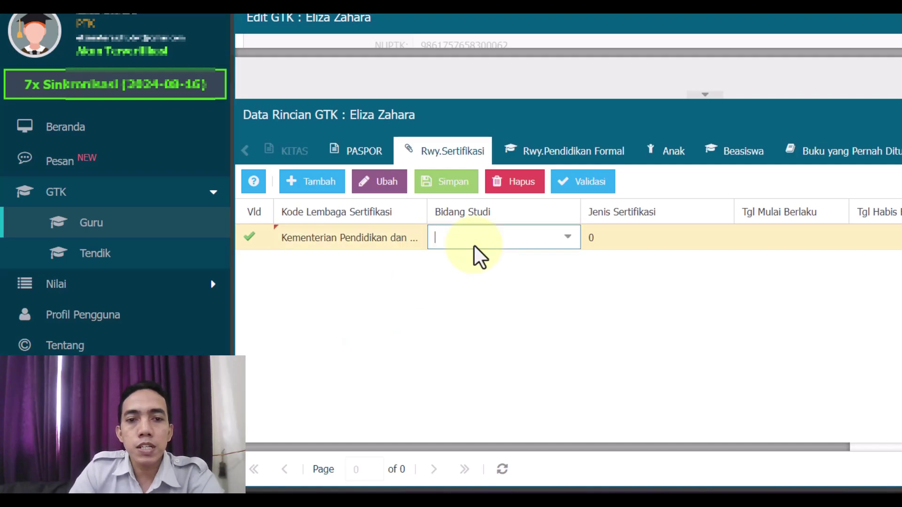
{"action": "left_click", "coordinate": [567, 249]}
{"action": "scroll", "coordinate": [532, 348], "scroll_direction": "down", "scroll_amount": 5}
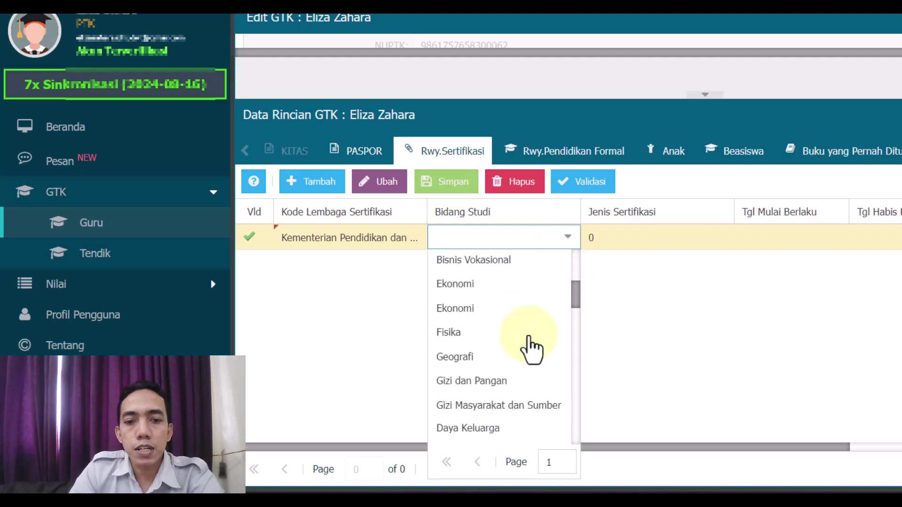
{"action": "scroll", "coordinate": [528, 337], "scroll_direction": "down", "scroll_amount": 10}
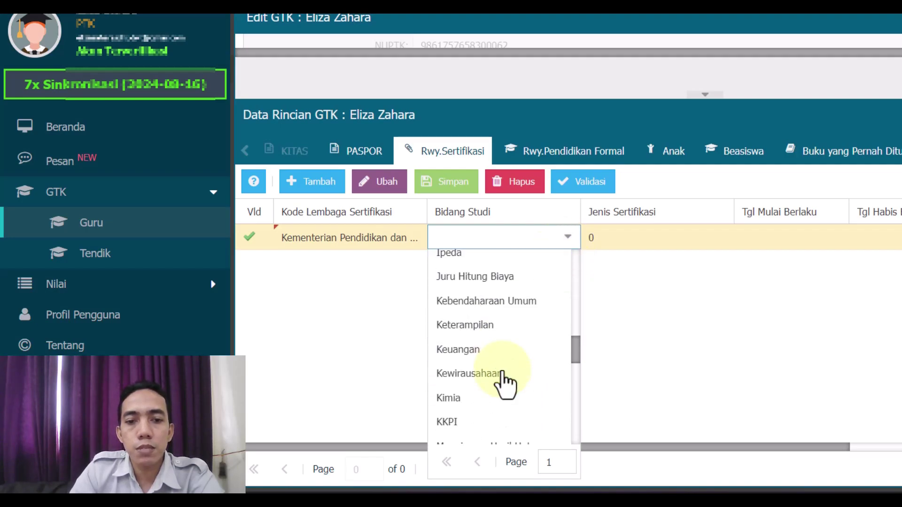
{"action": "scroll", "coordinate": [503, 383], "scroll_direction": "down", "scroll_amount": 12}
{"action": "left_click", "coordinate": [509, 242]}
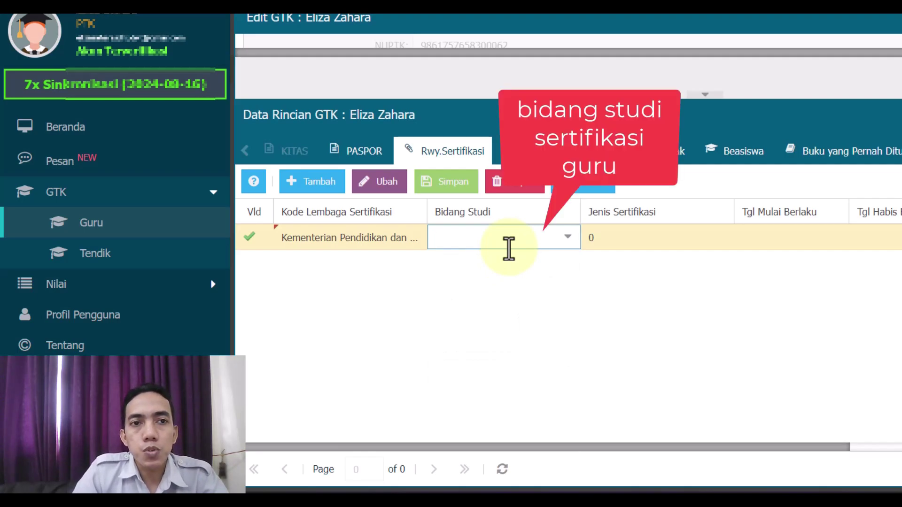
{"action": "left_click", "coordinate": [567, 239]}
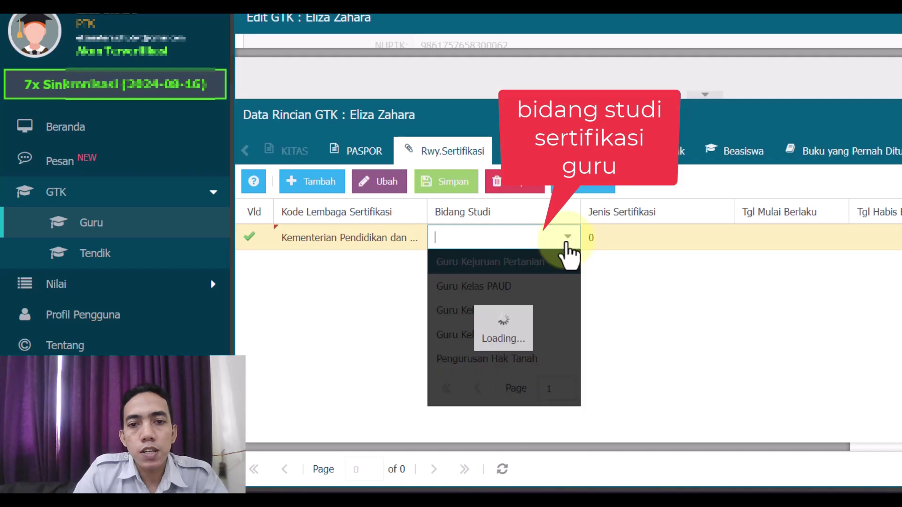
{"action": "type", "text": "guru"}
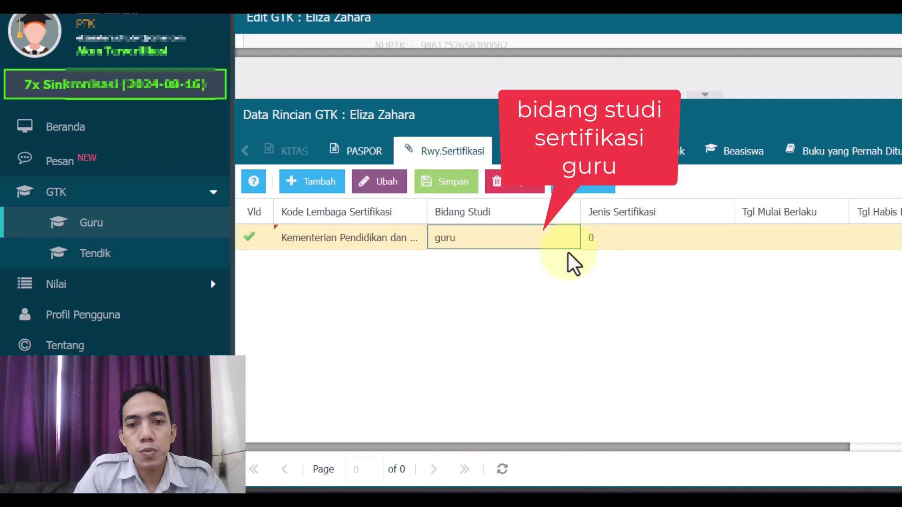
{"action": "left_click", "coordinate": [548, 239]}
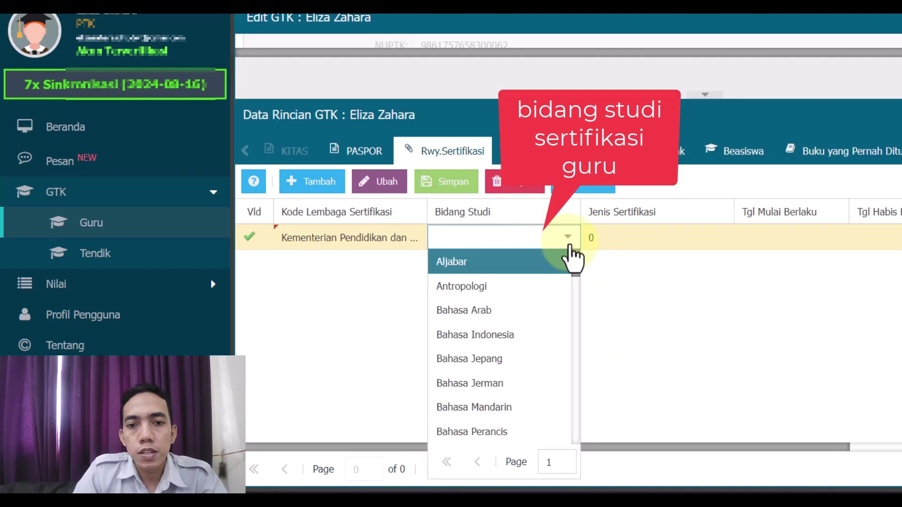
{"action": "scroll", "coordinate": [568, 367], "scroll_direction": "down", "scroll_amount": 10}
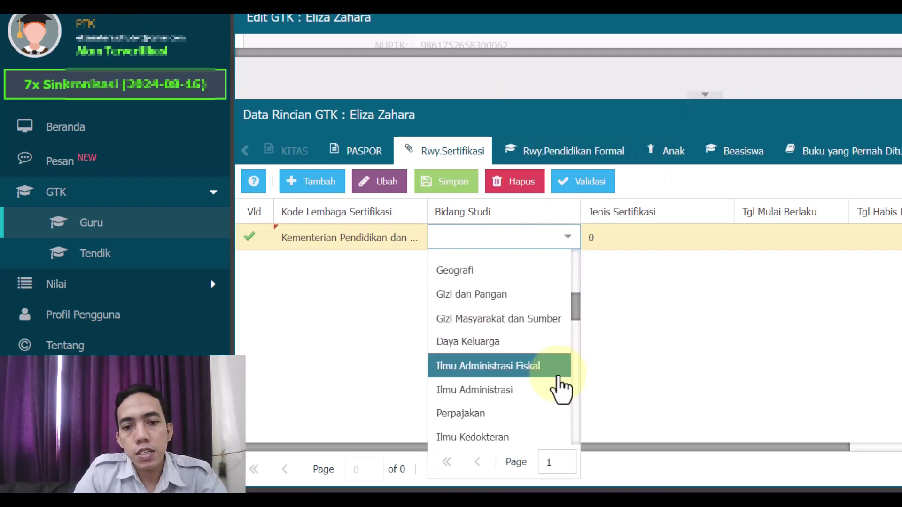
{"action": "scroll", "coordinate": [576, 373], "scroll_direction": "up", "scroll_amount": 10}
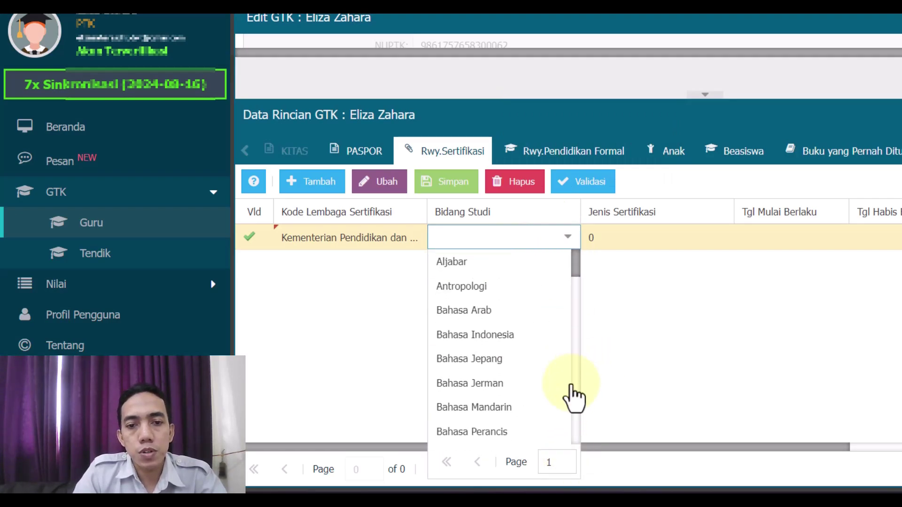
Jump to page 2 of the Bidang Studi list and look through it.
{"action": "left_click", "coordinate": [555, 464]}
{"action": "type", "text": "2"}
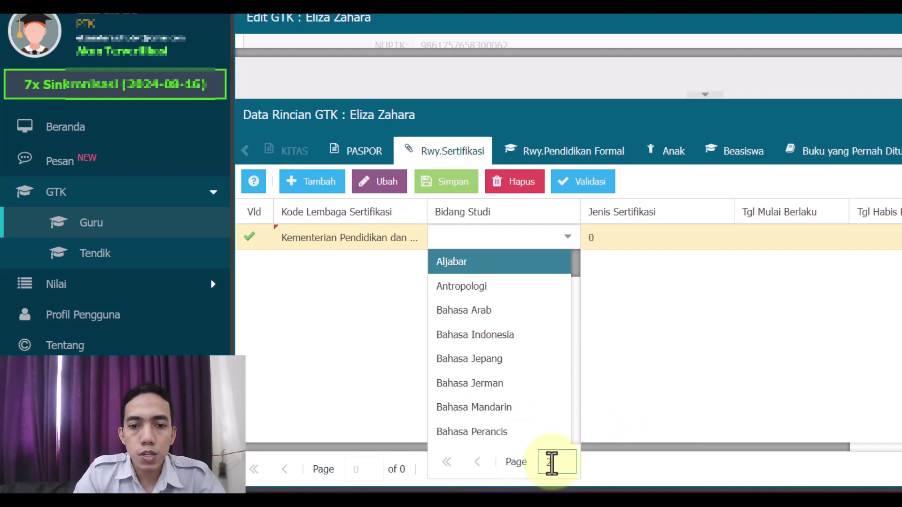
{"action": "key", "text": "Return"}
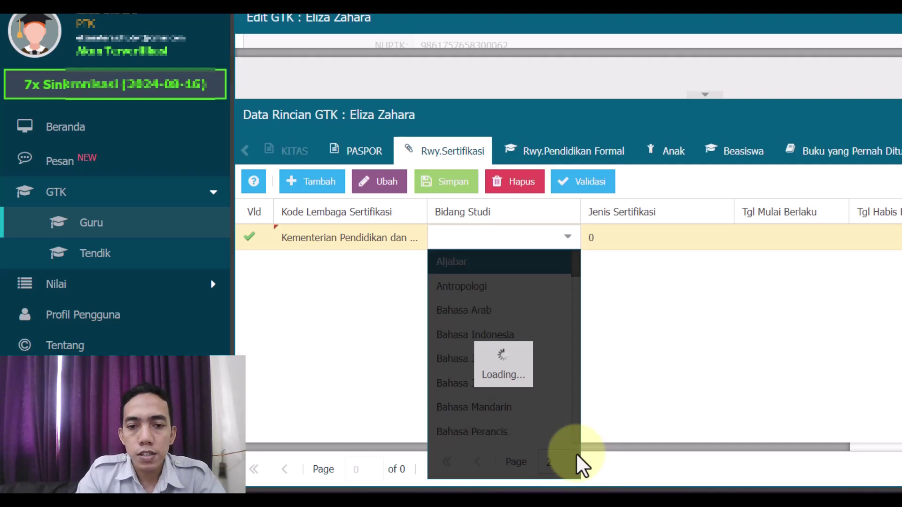
{"action": "scroll", "coordinate": [554, 375], "scroll_direction": "down", "scroll_amount": 3}
{"action": "scroll", "coordinate": [531, 357], "scroll_direction": "down", "scroll_amount": 5}
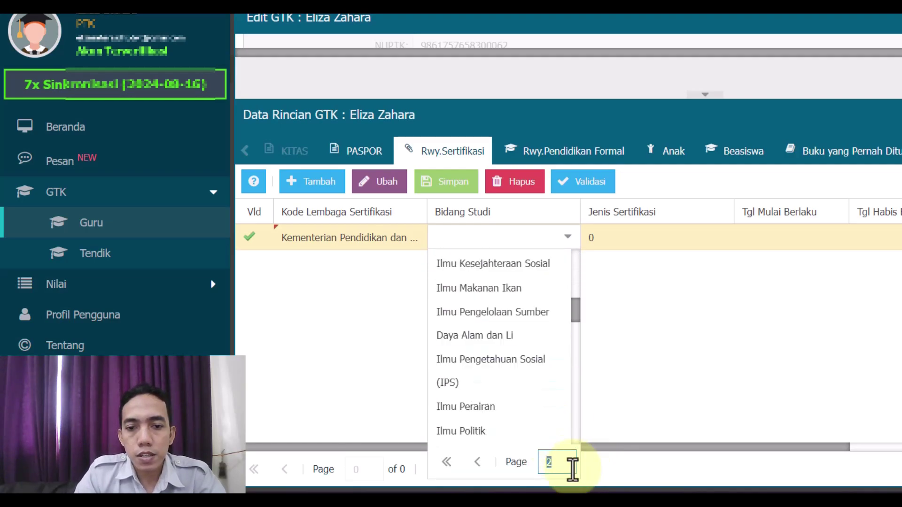
{"action": "left_click_drag", "start_coordinate": [576, 312], "coordinate": [574, 255]}
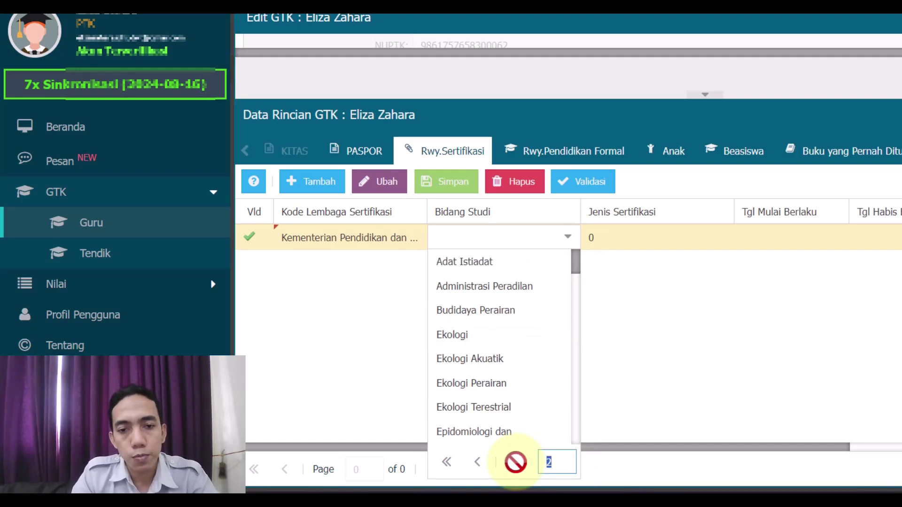
{"action": "left_click", "coordinate": [480, 242]}
Type 'guru kelas' in Bidang Studi and choose Guru Kelas SD/MI.
{"action": "left_click", "coordinate": [480, 243]}
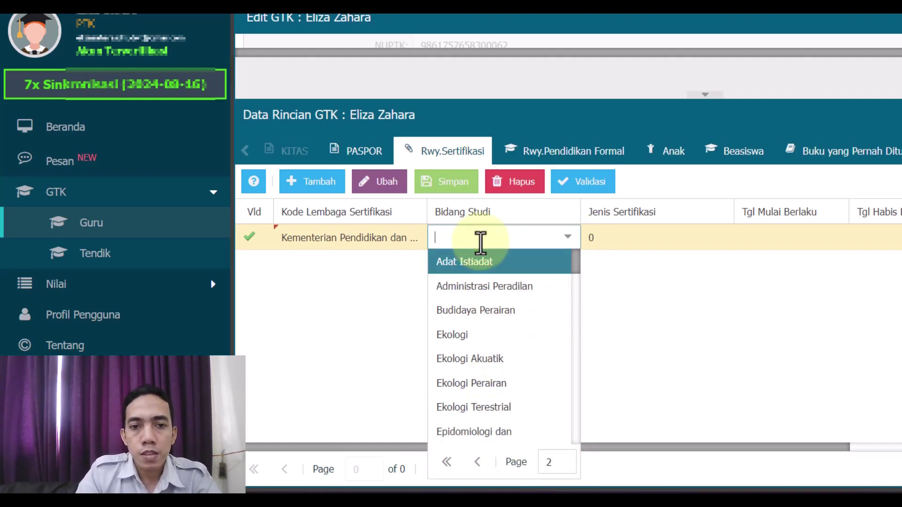
{"action": "type", "text": "guru kel"}
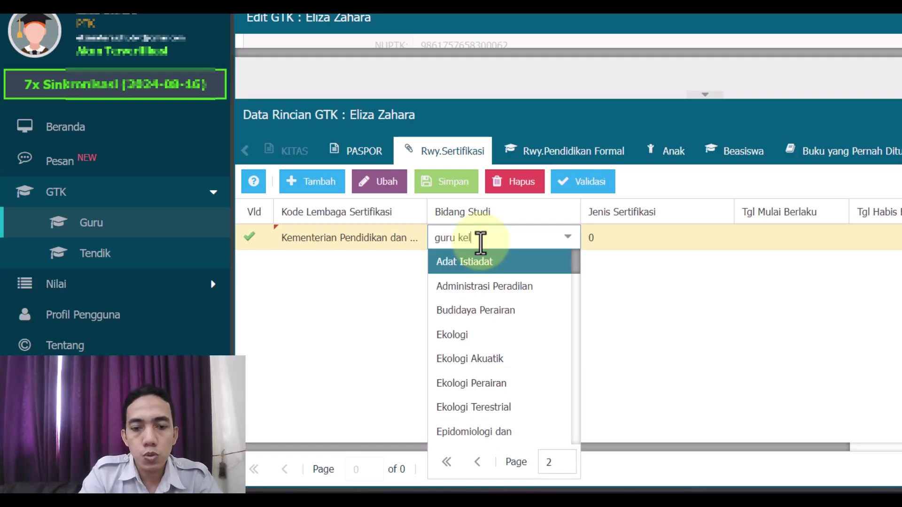
{"action": "type", "text": "as"}
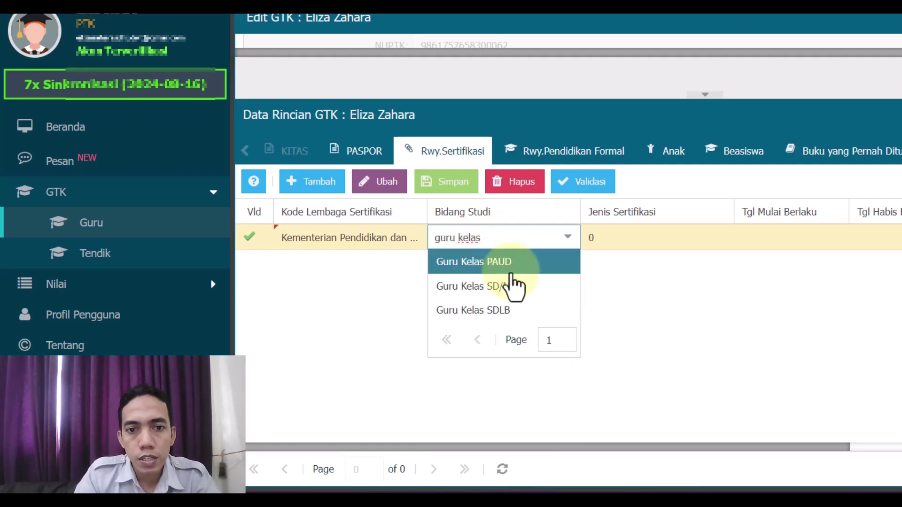
{"action": "left_click", "coordinate": [504, 301]}
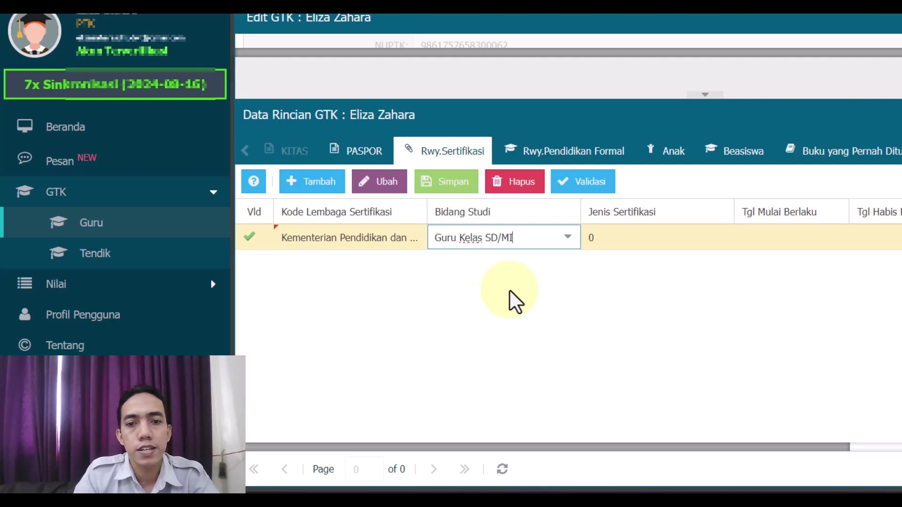
{"action": "left_click", "coordinate": [567, 245]}
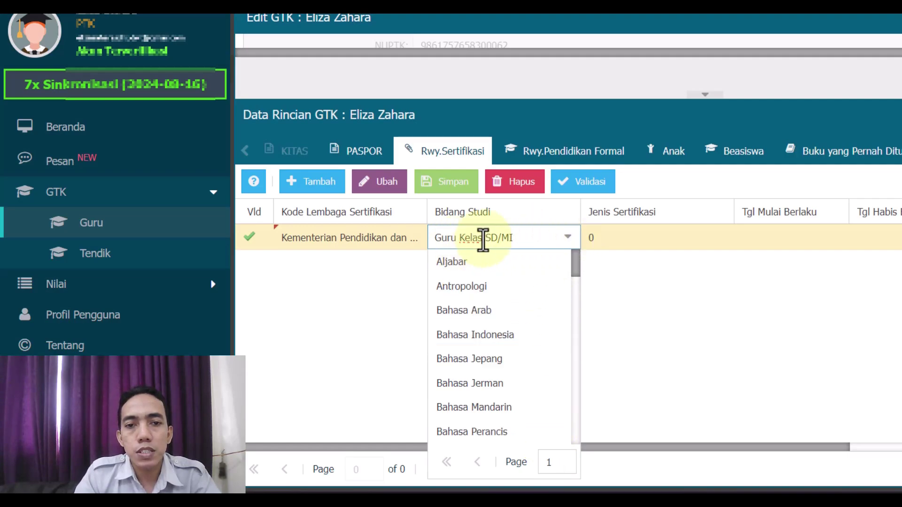
{"action": "left_click_drag", "start_coordinate": [523, 237], "coordinate": [375, 248]}
{"action": "type", "text": "guru"}
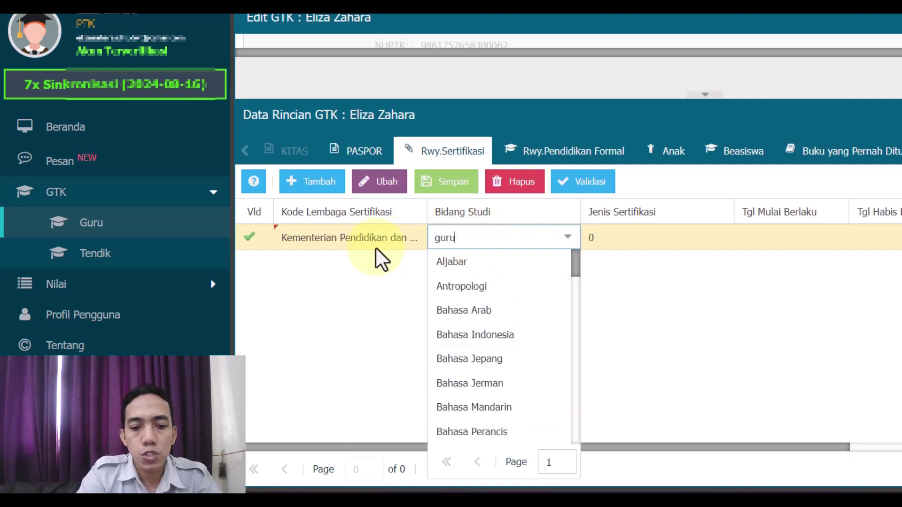
{"action": "type", "text": " kelas"}
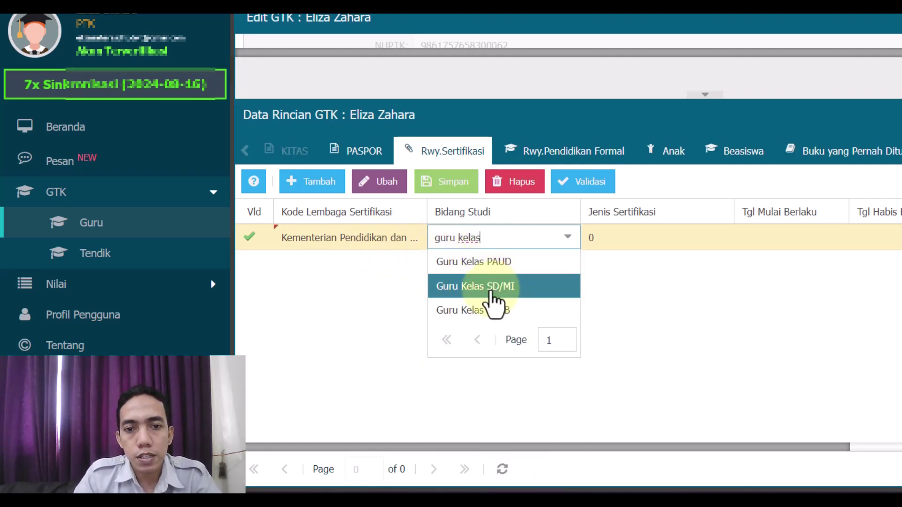
{"action": "left_click", "coordinate": [491, 294]}
Set the certification type to Sertifikasi Pendidik.
{"action": "left_click", "coordinate": [642, 248]}
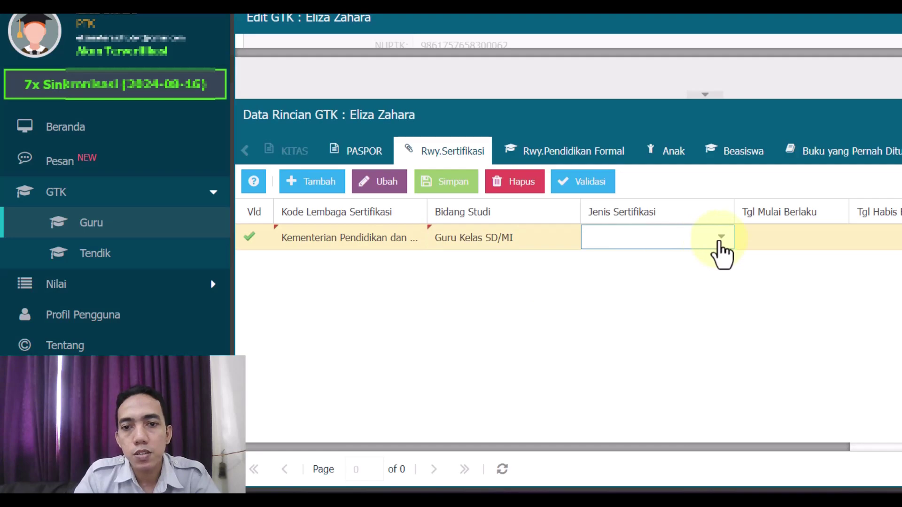
{"action": "left_click", "coordinate": [721, 237]}
{"action": "left_click", "coordinate": [662, 282]}
{"action": "left_click", "coordinate": [829, 258]}
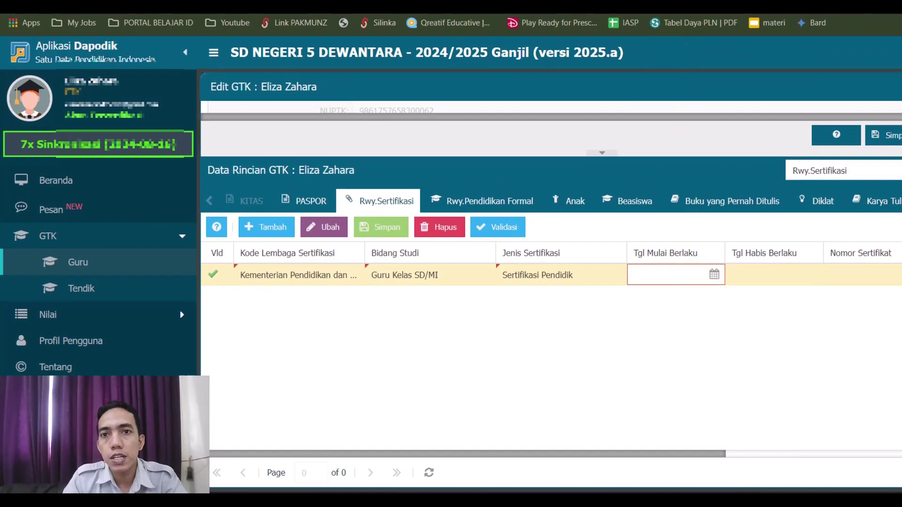
Check the certificate PDF's date and review the certification table guide on expiry dates.
{"action": "key", "text": "ctrl+Tab"}
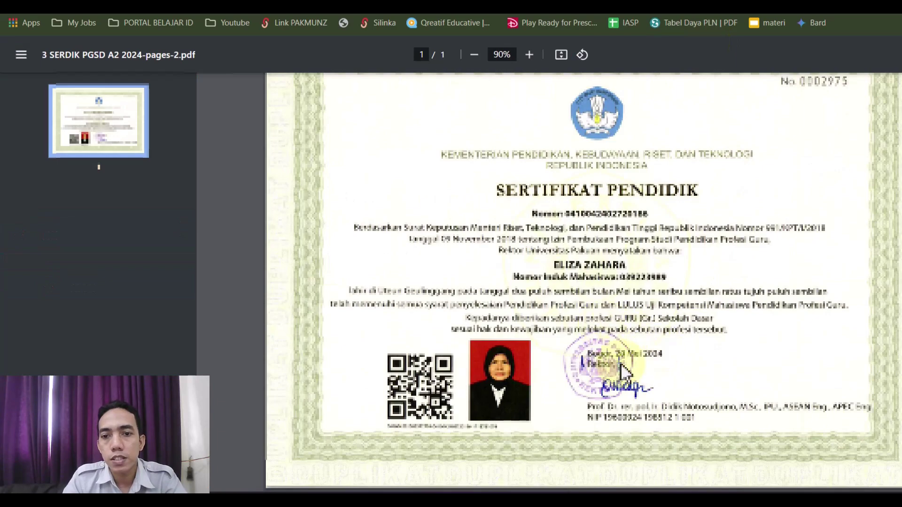
{"action": "mouse_move", "coordinate": [627, 317]}
{"action": "left_mouse_down"}
{"action": "mouse_move", "coordinate": [641, 399]}
{"action": "mouse_move", "coordinate": [629, 318]}
{"action": "left_mouse_up"}
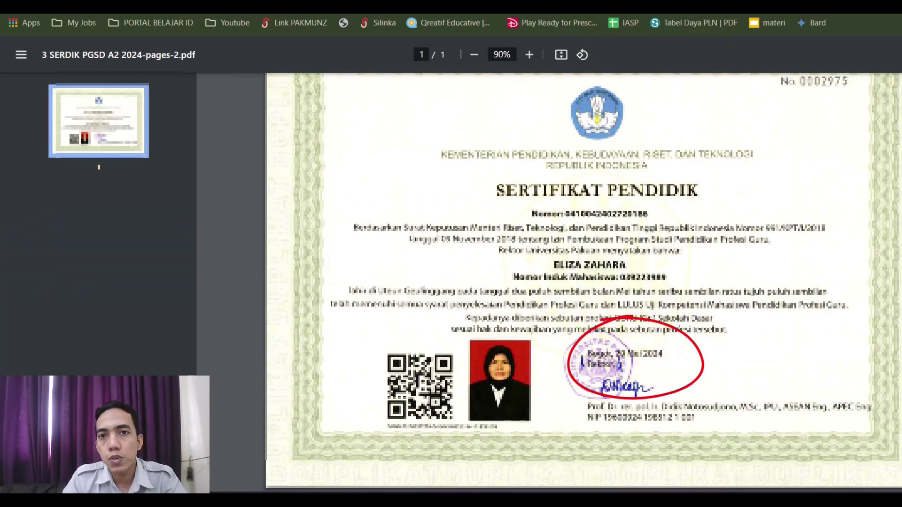
{"action": "key", "text": "ctrl+Tab"}
{"action": "left_click", "coordinate": [216, 228]}
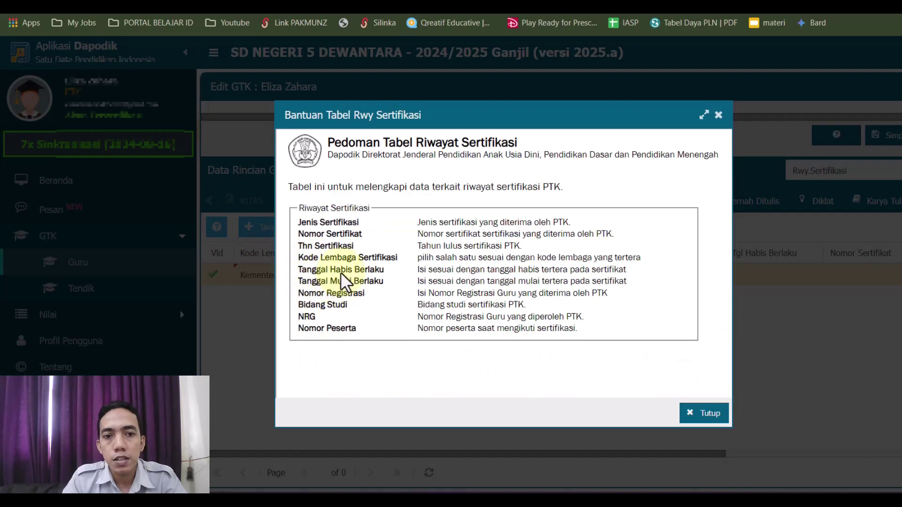
{"action": "left_click_drag", "start_coordinate": [417, 271], "coordinate": [629, 271]}
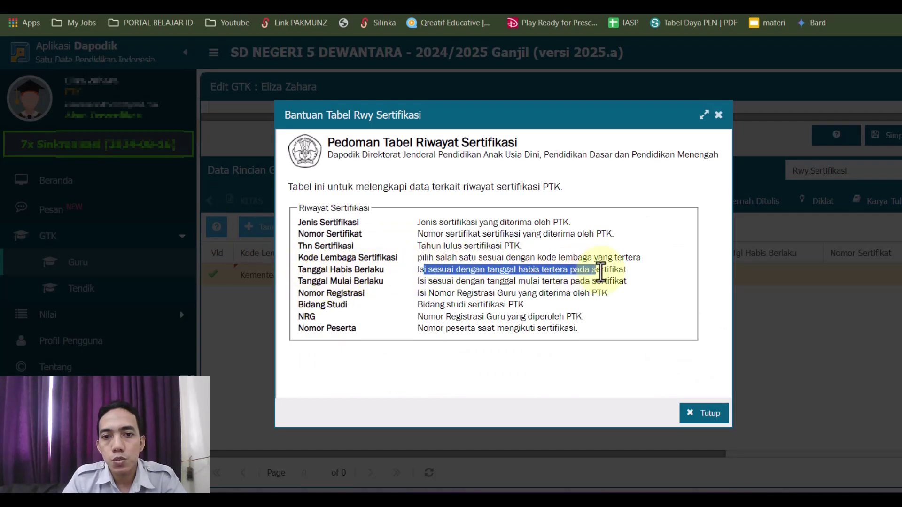
{"action": "left_click", "coordinate": [715, 413]}
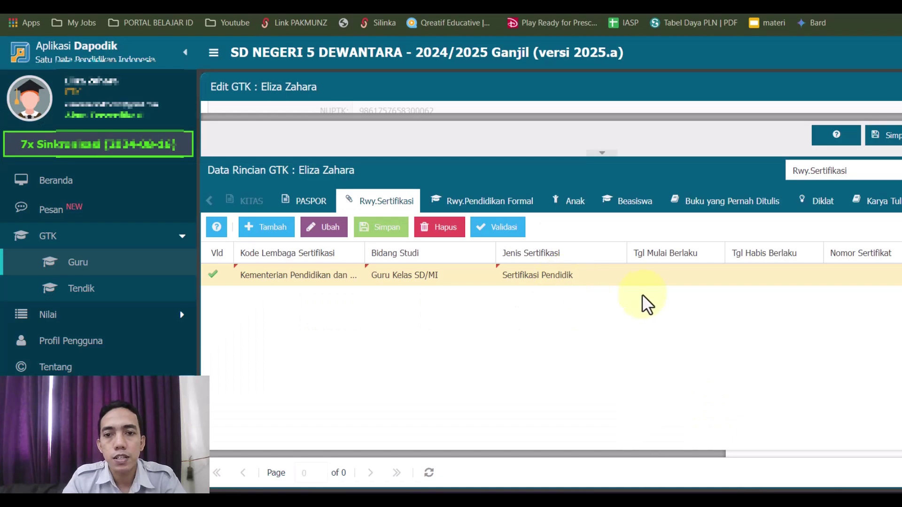
Enter 20/05/2024 as the certification's validity start date.
{"action": "left_click", "coordinate": [661, 281]}
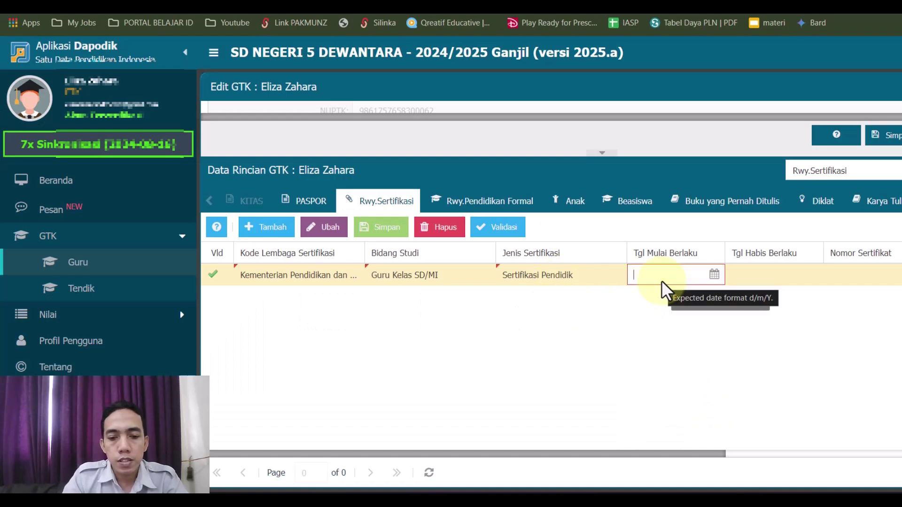
{"action": "type", "text": "20/"}
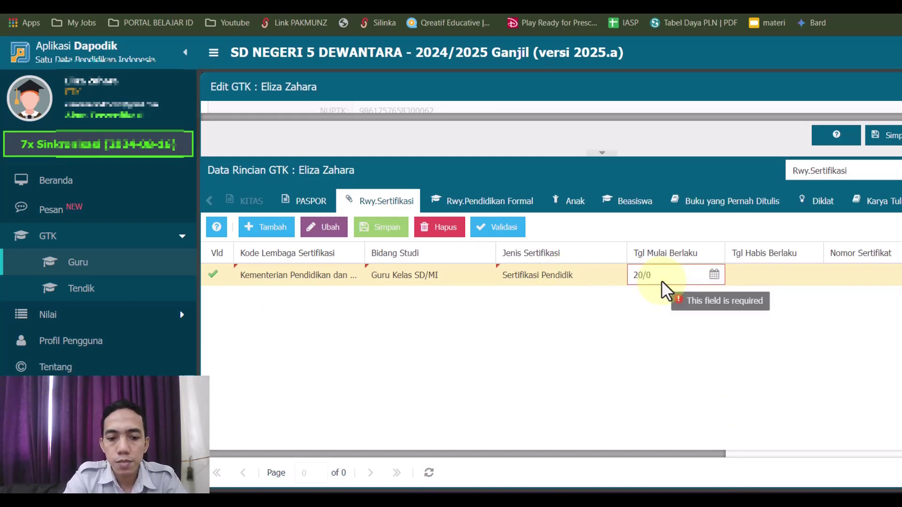
{"action": "type", "text": "05/202"}
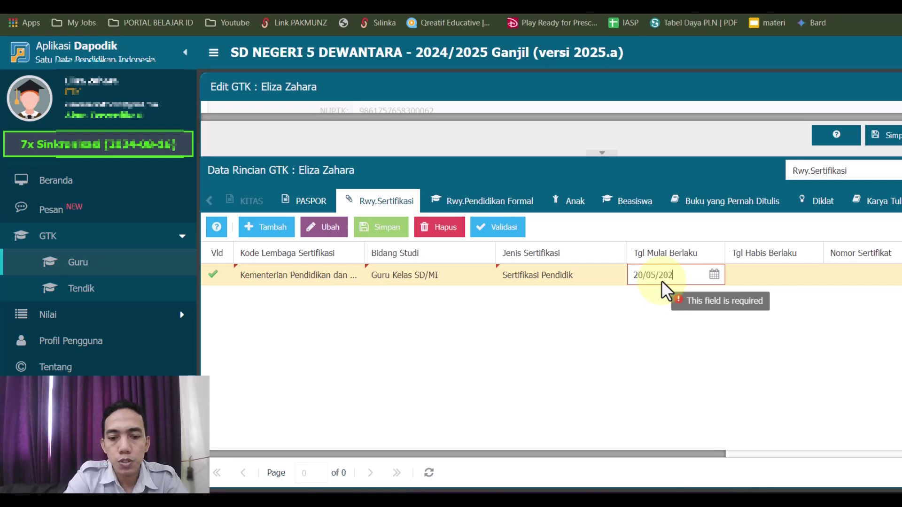
{"action": "type", "text": "4"}
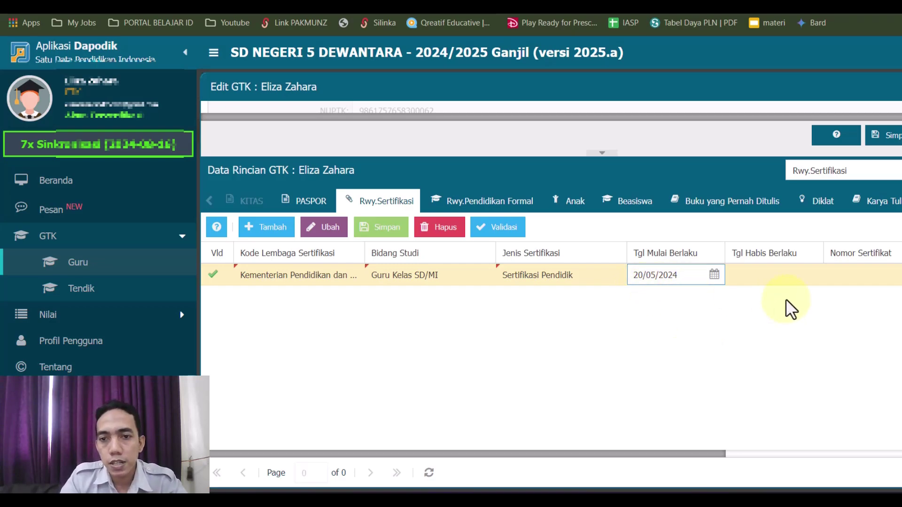
{"action": "left_click", "coordinate": [763, 278]}
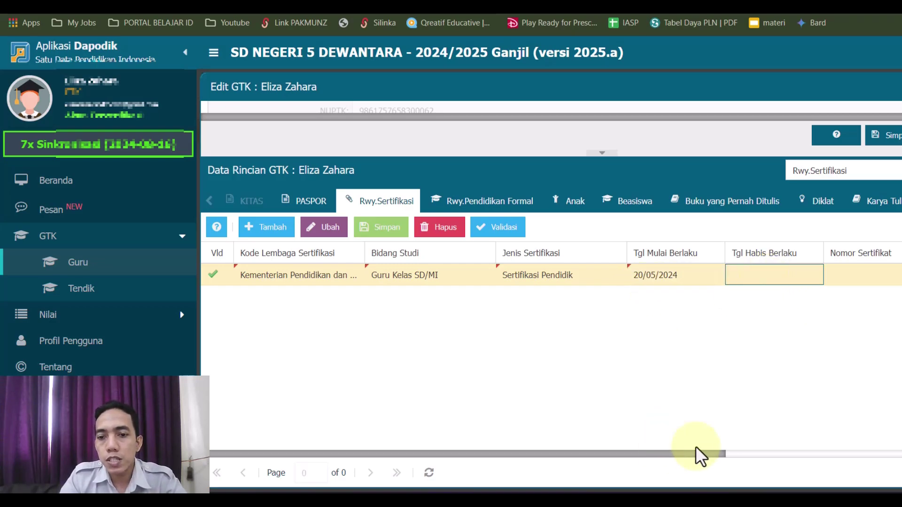
{"action": "left_click_drag", "start_coordinate": [714, 452], "coordinate": [878, 447]}
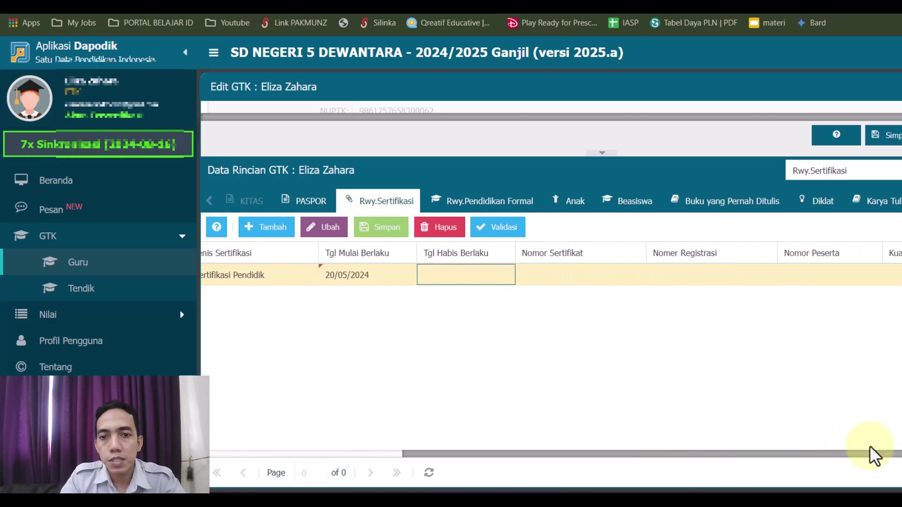
{"action": "left_click", "coordinate": [577, 273]}
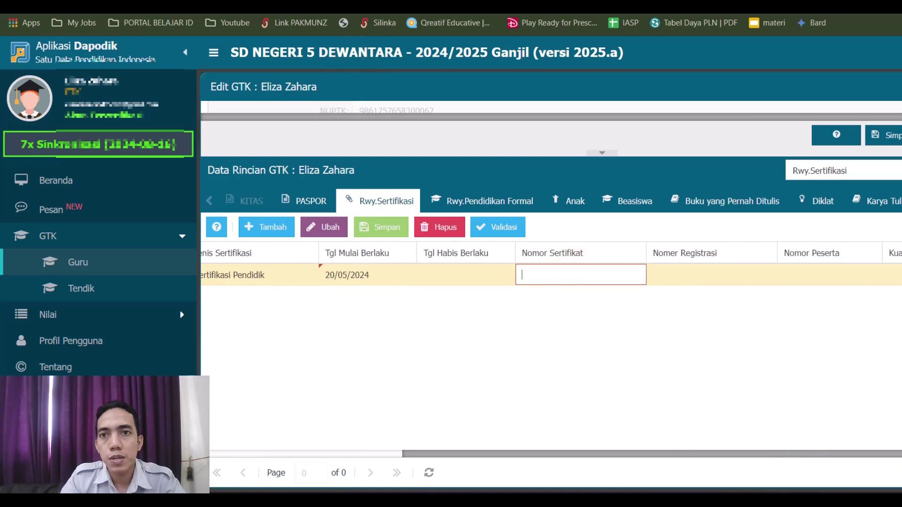
{"action": "key", "text": "ctrl+Tab"}
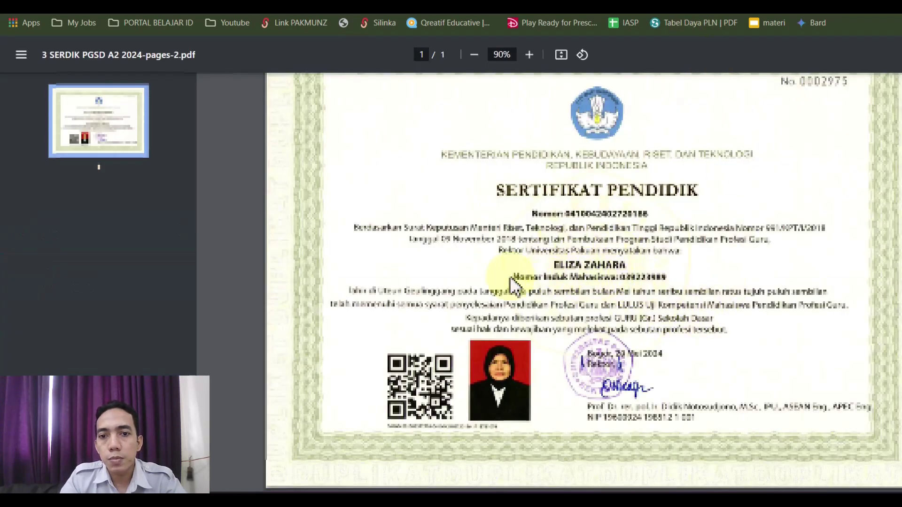
Copy the certificate number from the PDF into the Nomor Sertifikat cell.
{"action": "mouse_move", "coordinate": [593, 230]}
{"action": "left_mouse_down"}
{"action": "mouse_move", "coordinate": [508, 215]}
{"action": "mouse_move", "coordinate": [593, 225]}
{"action": "left_mouse_up"}
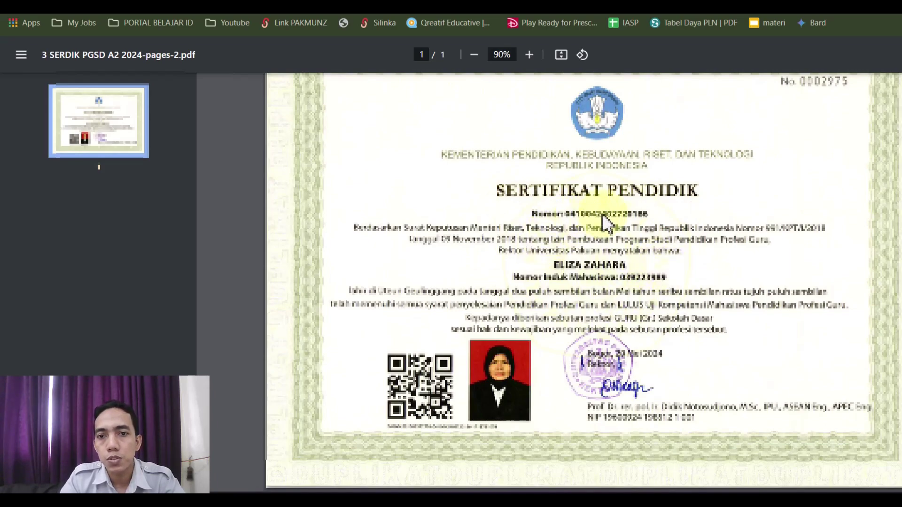
{"action": "key", "text": "alt+Tab"}
{"action": "key", "text": "Return"}
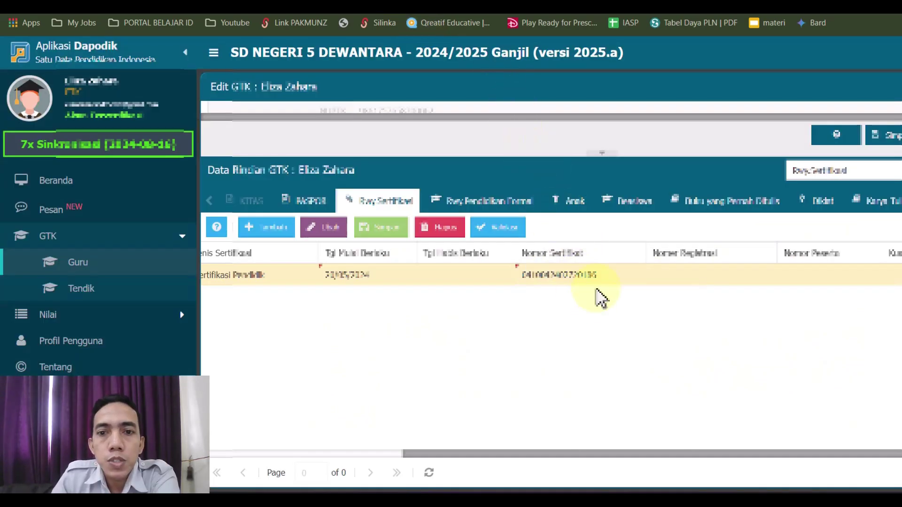
{"action": "left_click", "coordinate": [691, 277]}
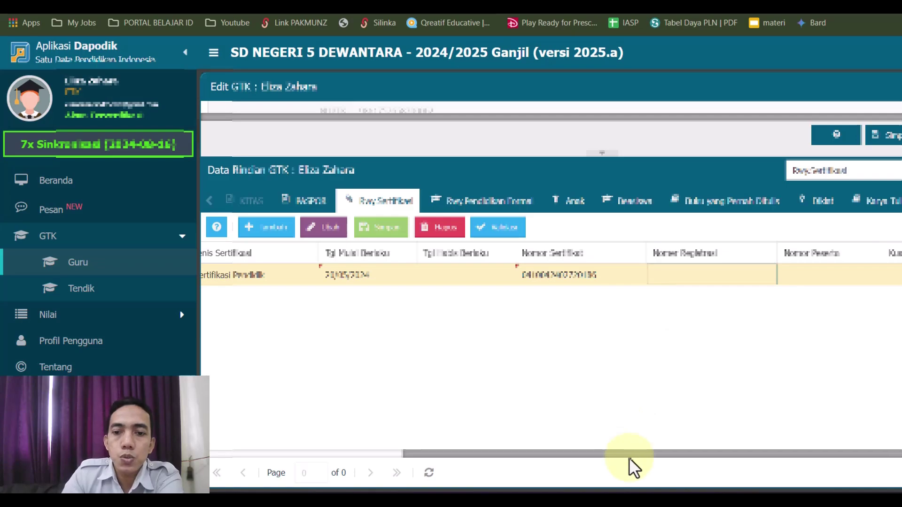
{"action": "left_click_drag", "start_coordinate": [632, 455], "coordinate": [729, 440]}
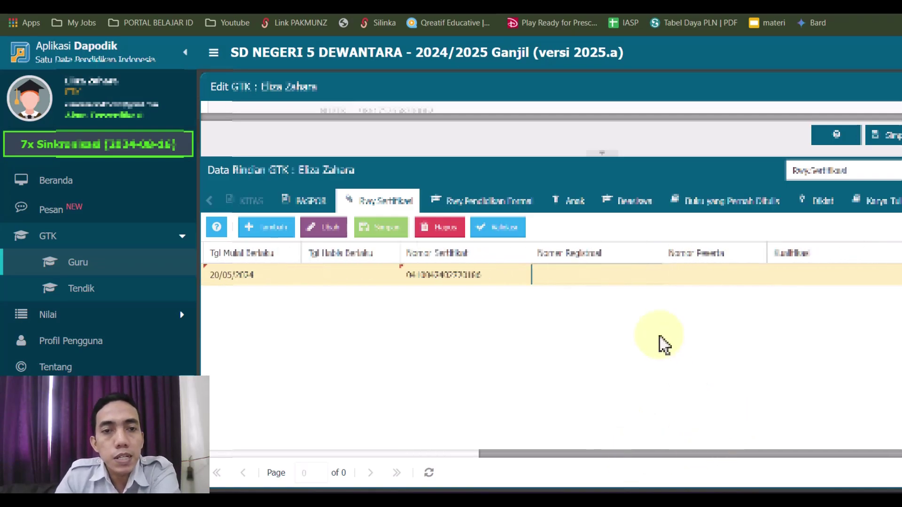
{"action": "left_click", "coordinate": [691, 278]}
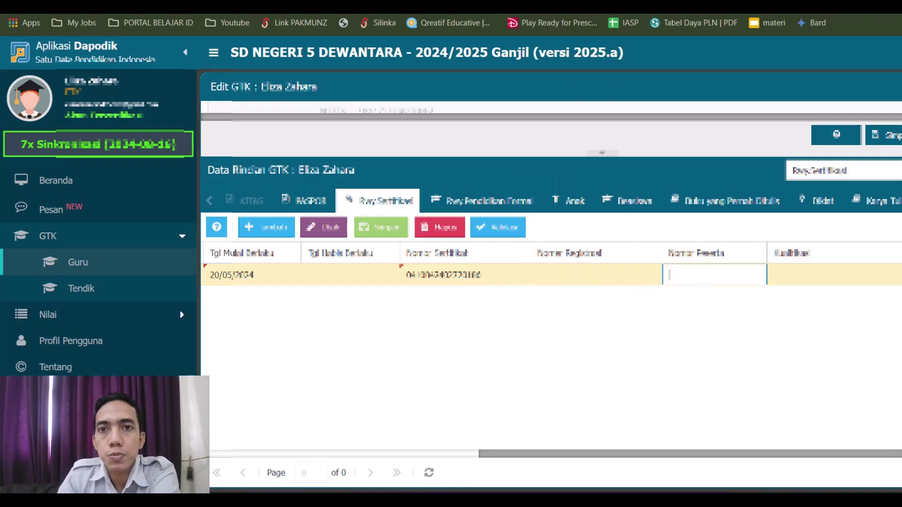
{"action": "key", "text": "ctrl+Tab"}
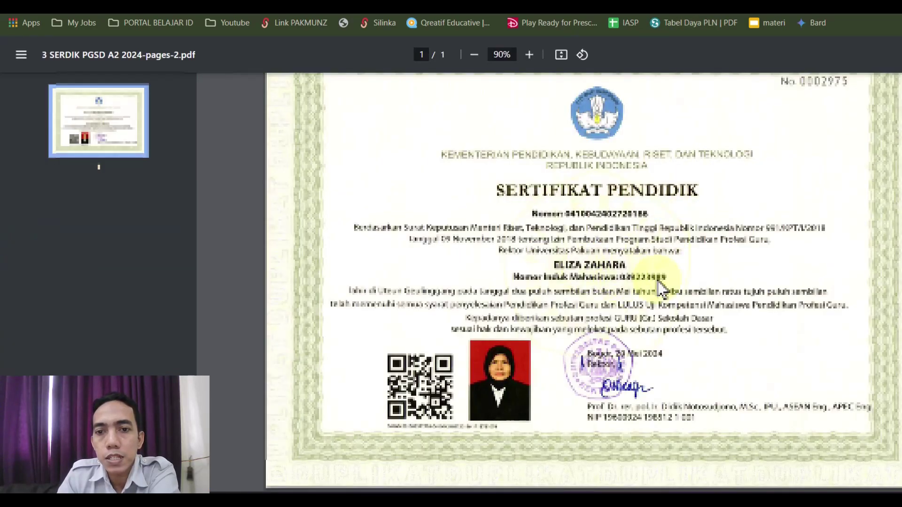
Fill Nomor Peserta with the certificate's student number and Kualifikasi with S1, then save.
{"action": "left_click_drag", "start_coordinate": [595, 255], "coordinate": [610, 298]}
{"action": "left_click_drag", "start_coordinate": [512, 258], "coordinate": [624, 282]}
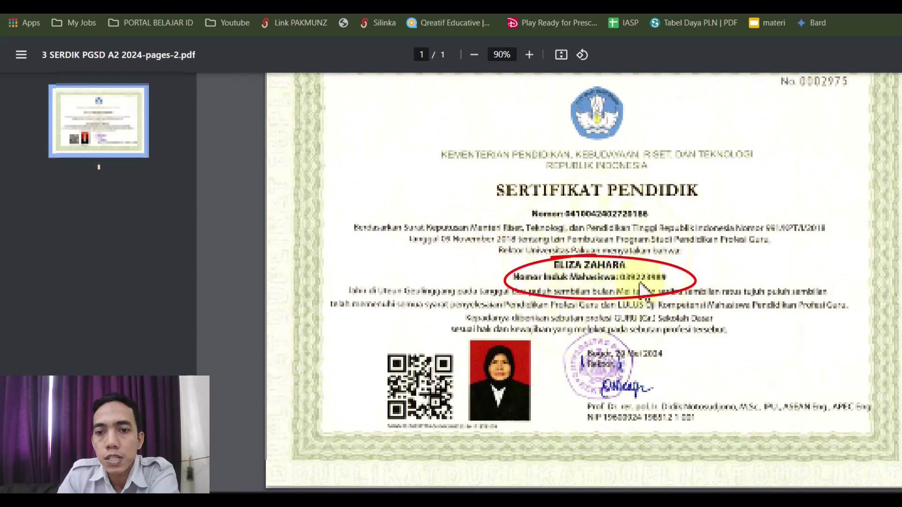
{"action": "key", "text": "ctrl+Tab"}
{"action": "left_click", "coordinate": [811, 281]}
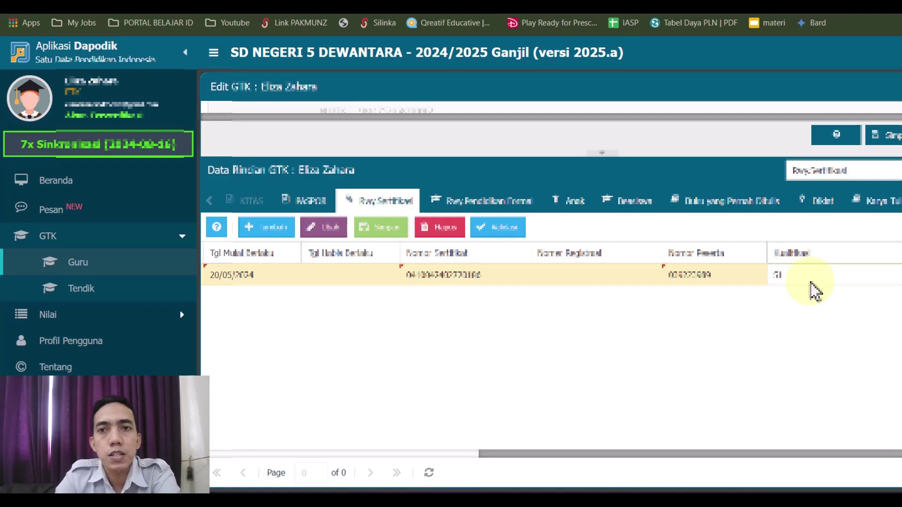
{"action": "key", "text": "ctrl+Tab"}
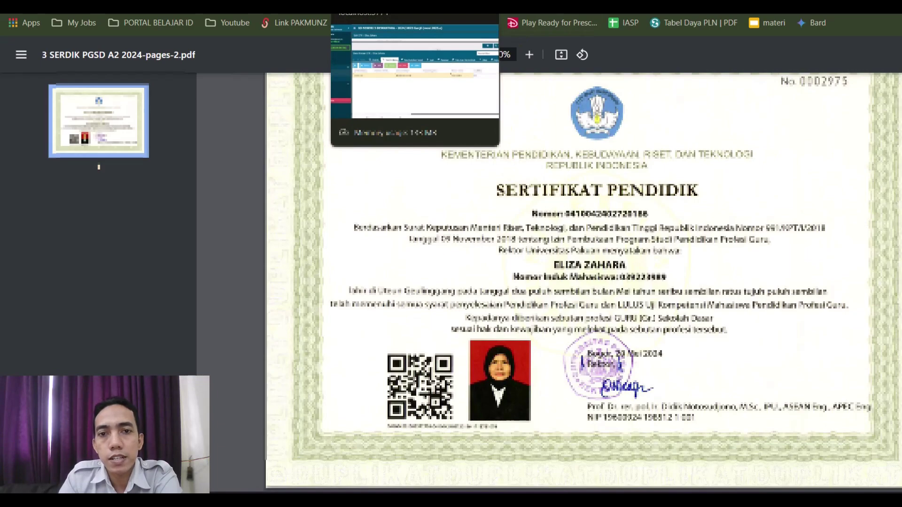
{"action": "left_click", "coordinate": [371, 6]}
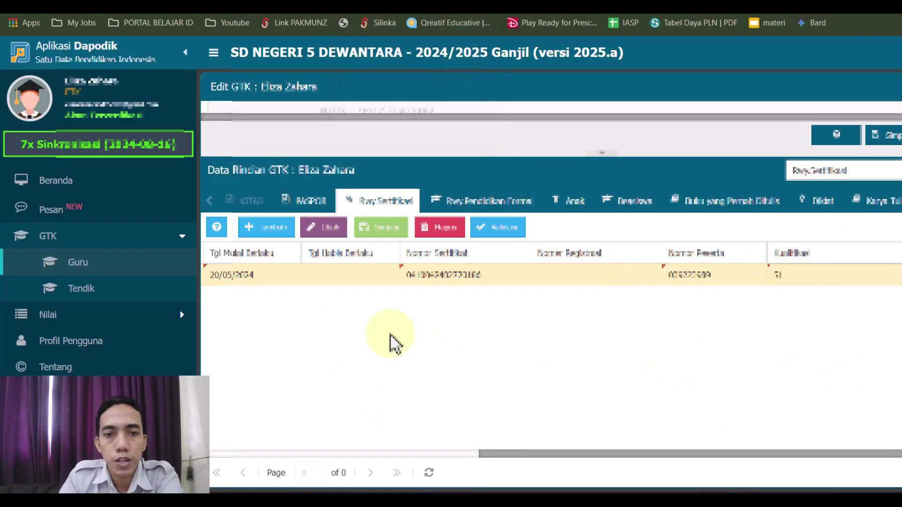
{"action": "left_click", "coordinate": [386, 230]}
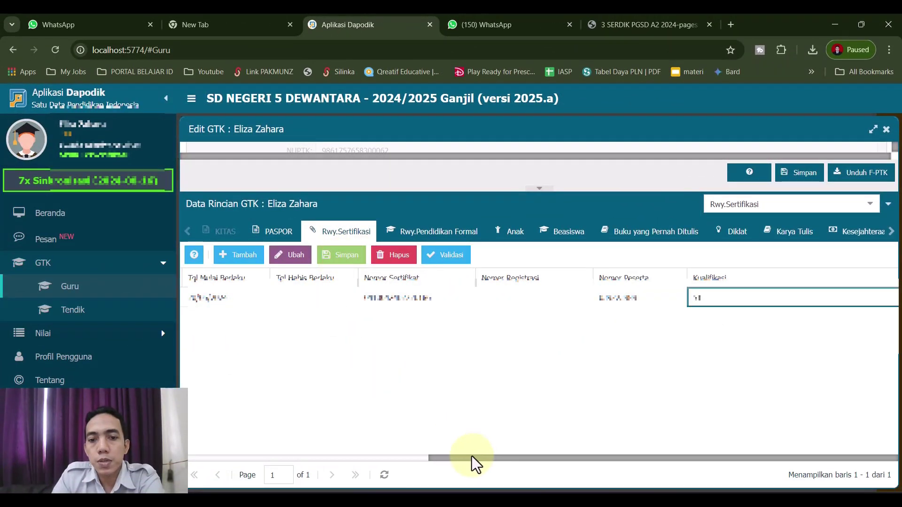
{"action": "left_click_drag", "start_coordinate": [472, 459], "coordinate": [235, 460]}
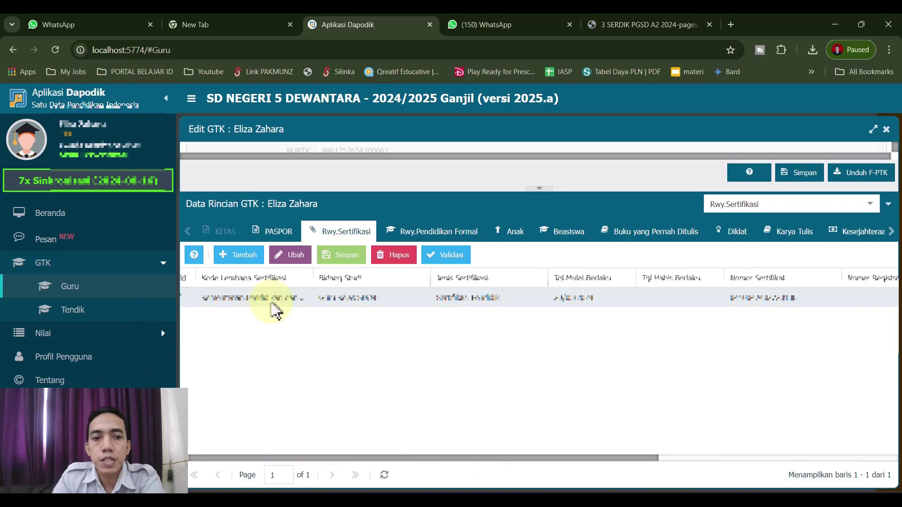
{"action": "scroll", "coordinate": [352, 459], "scroll_direction": "right", "scroll_amount": 5}
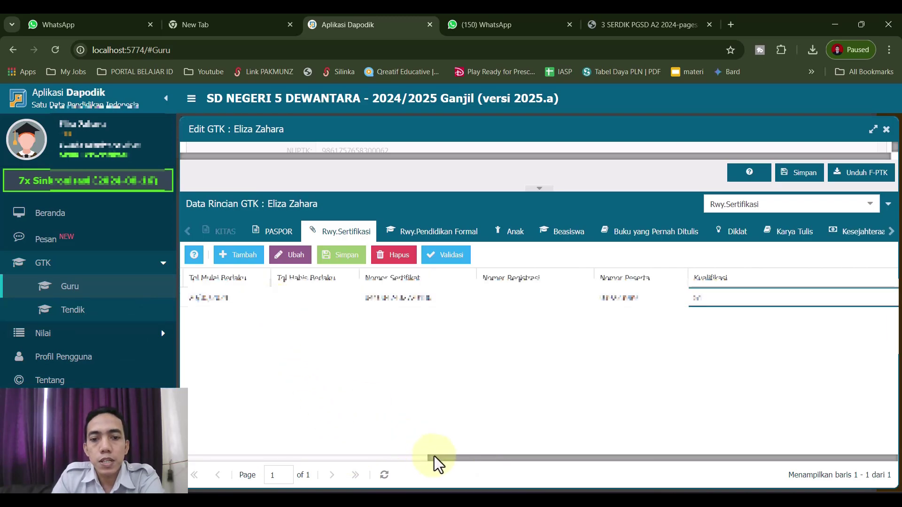
{"action": "left_click_drag", "start_coordinate": [435, 458], "coordinate": [220, 458]}
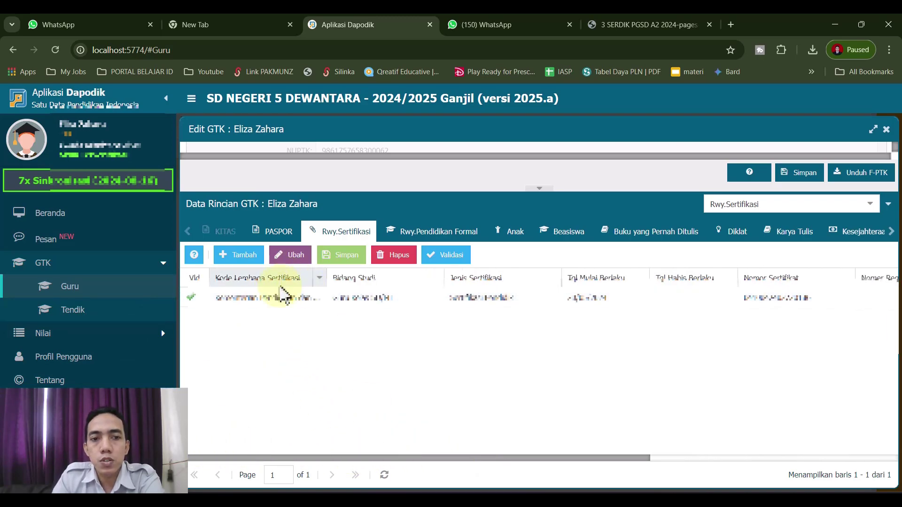
{"action": "left_click", "coordinate": [690, 25]}
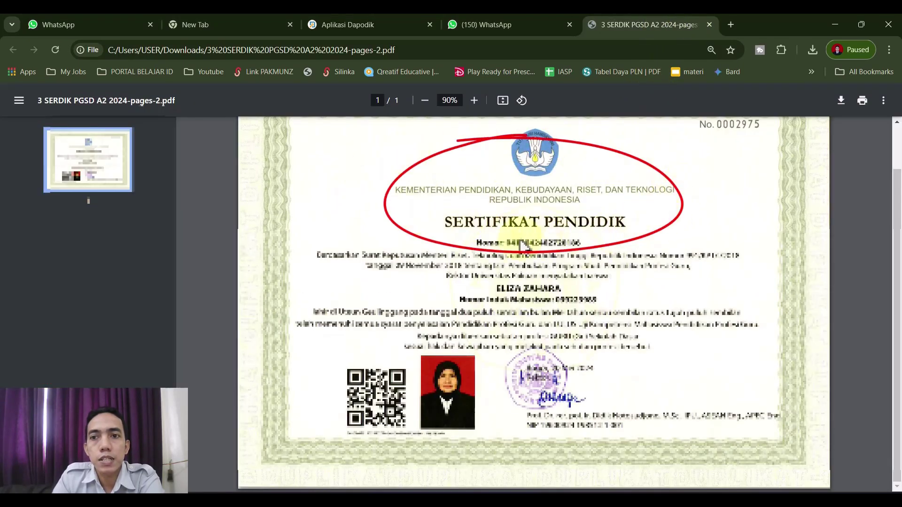
{"action": "left_click", "coordinate": [329, 26]}
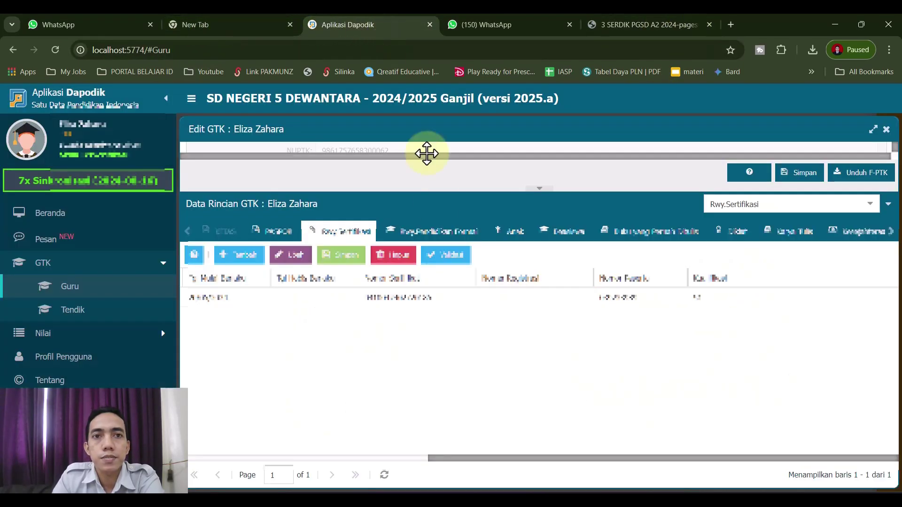
{"action": "left_click_drag", "start_coordinate": [495, 459], "coordinate": [291, 423]}
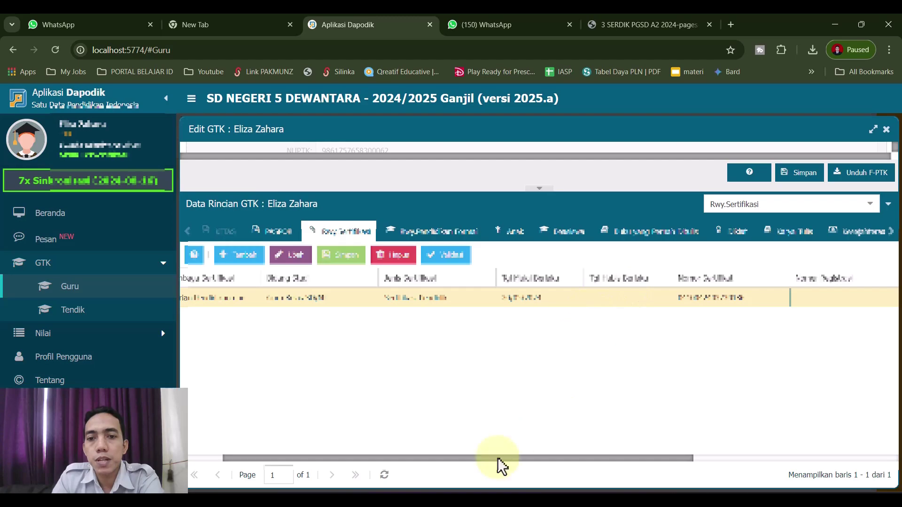
{"action": "left_click_drag", "start_coordinate": [485, 469], "coordinate": [641, 439]}
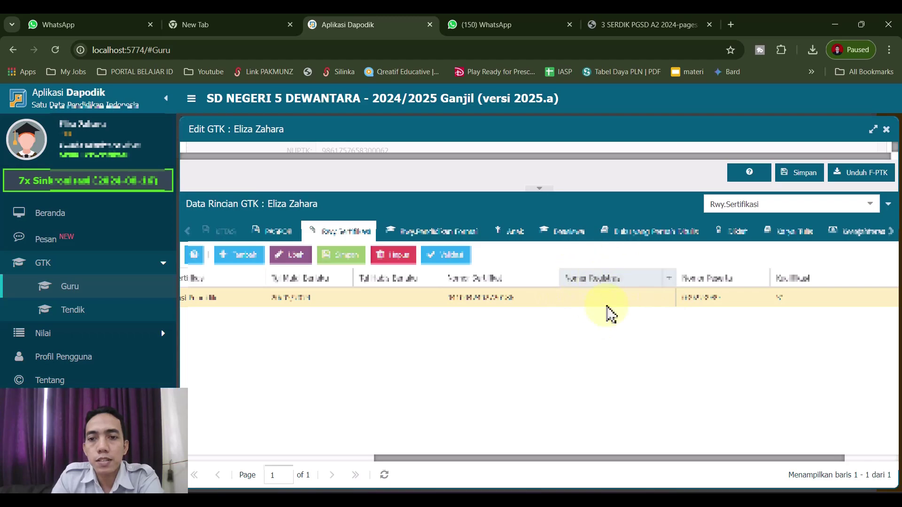
{"action": "left_click_drag", "start_coordinate": [561, 459], "coordinate": [324, 460]}
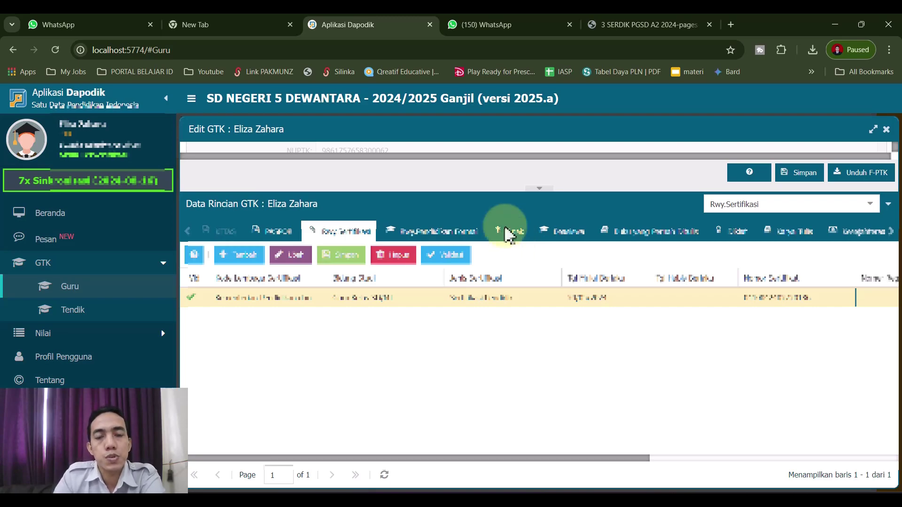
Search for SIMPKB in a new tab and sign in.
{"action": "left_click", "coordinate": [731, 26]}
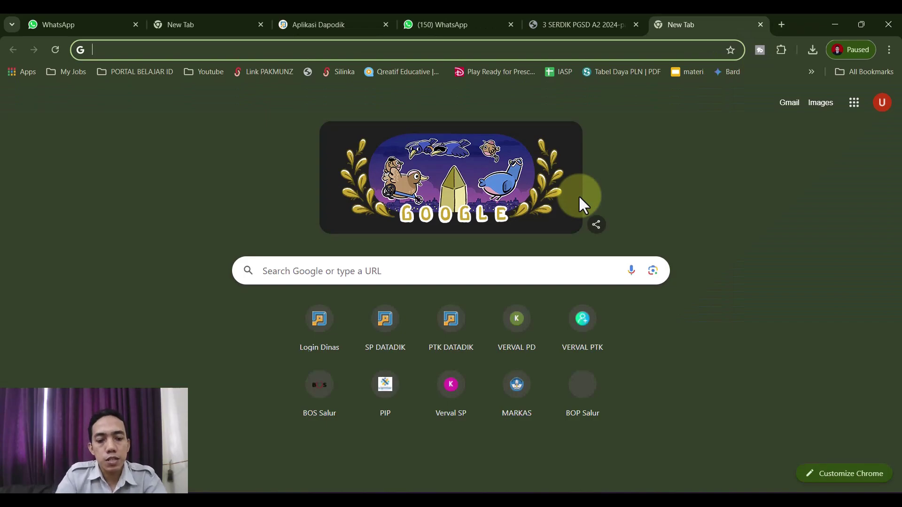
{"action": "type", "text": "simpk"}
{"action": "key", "text": "Return"}
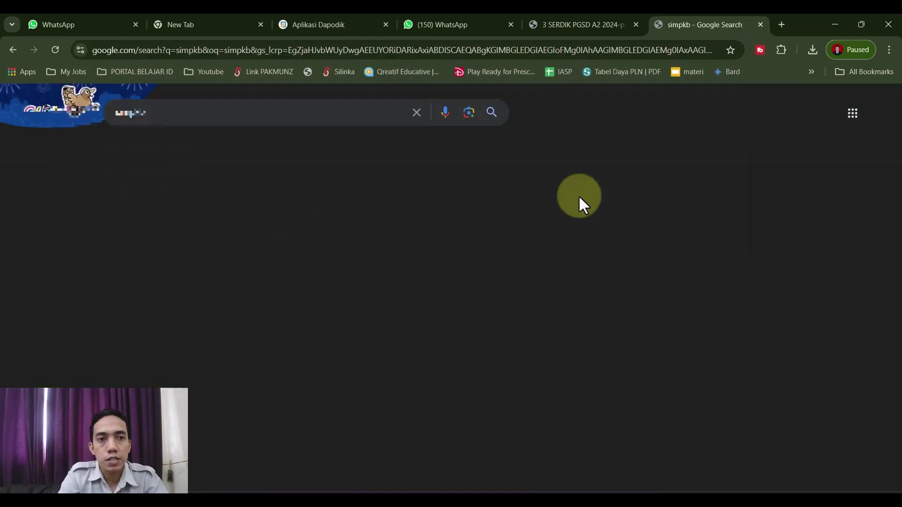
{"action": "left_click", "coordinate": [176, 215]}
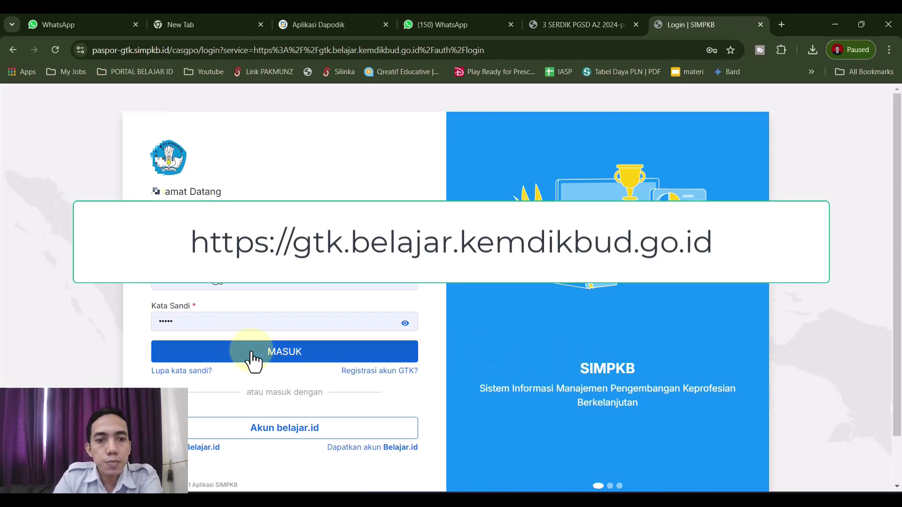
{"action": "left_click", "coordinate": [253, 355]}
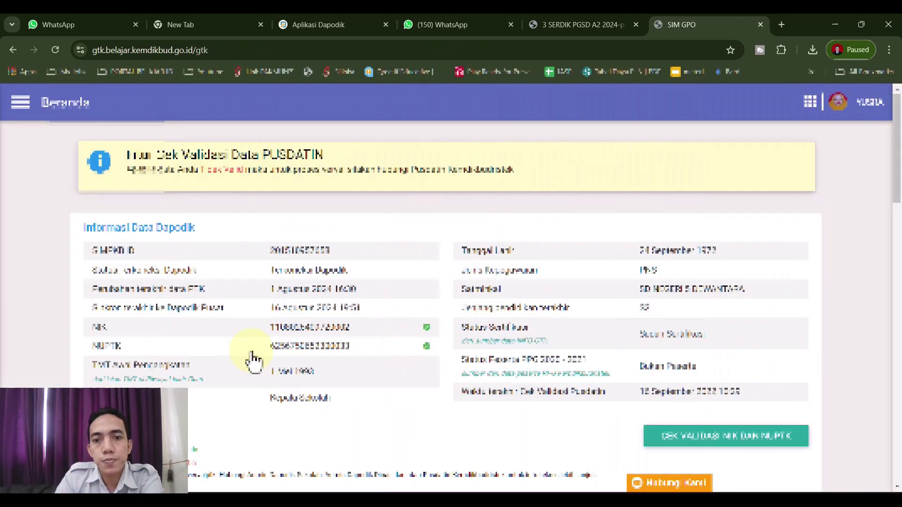
{"action": "scroll", "coordinate": [606, 291], "scroll_direction": "down", "scroll_amount": 15}
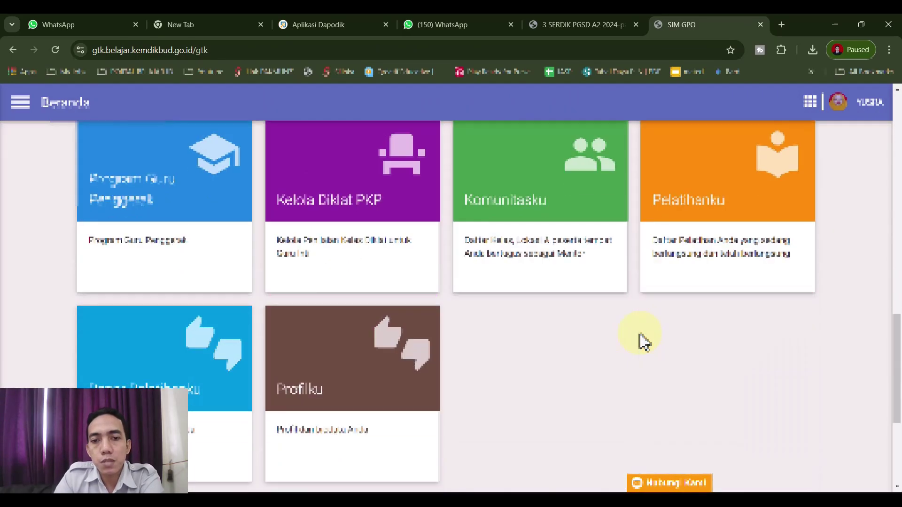
{"action": "scroll", "coordinate": [611, 362], "scroll_direction": "up", "scroll_amount": 3}
Open the Komunitasku member list and pick the member-list report type for download.
{"action": "left_click", "coordinate": [512, 315]}
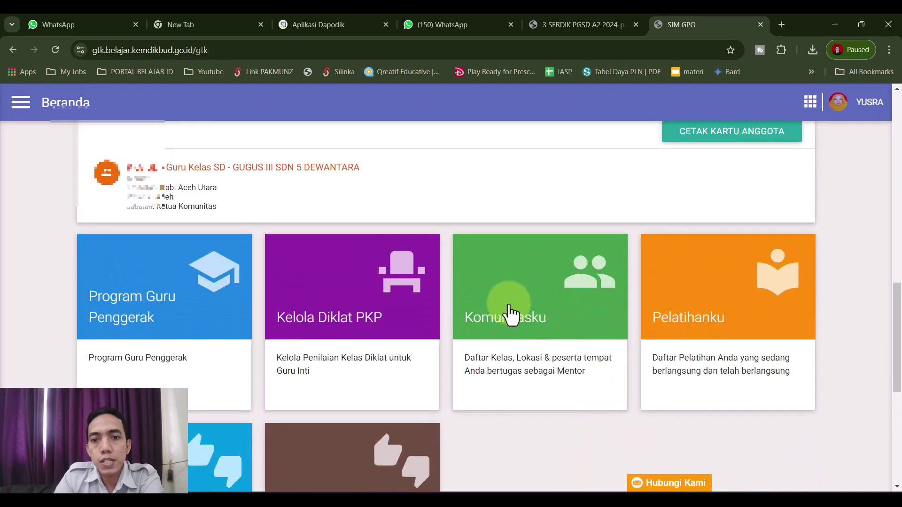
{"action": "left_click", "coordinate": [570, 335]}
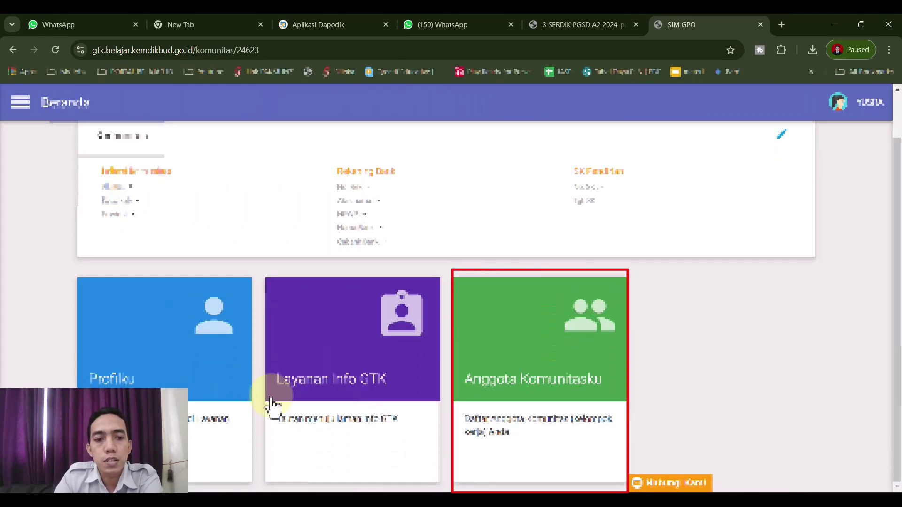
{"action": "left_click", "coordinate": [569, 378]}
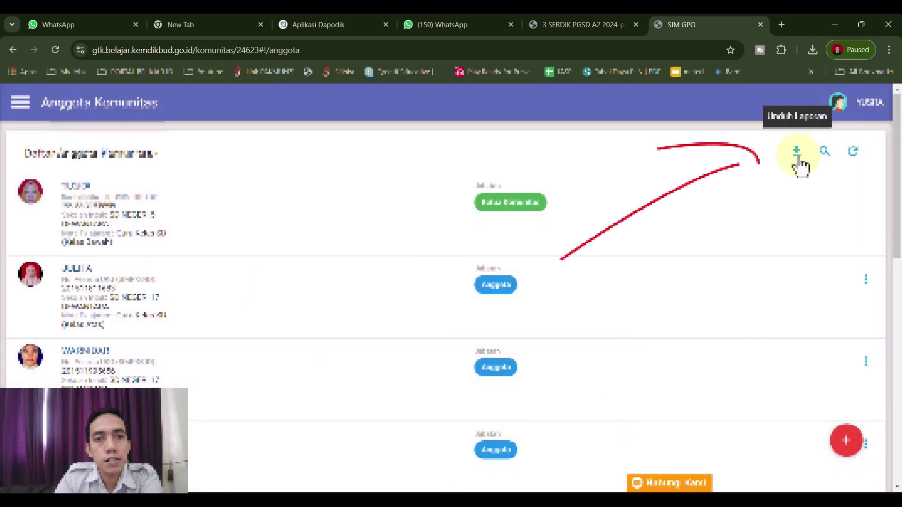
{"action": "left_click", "coordinate": [797, 153]}
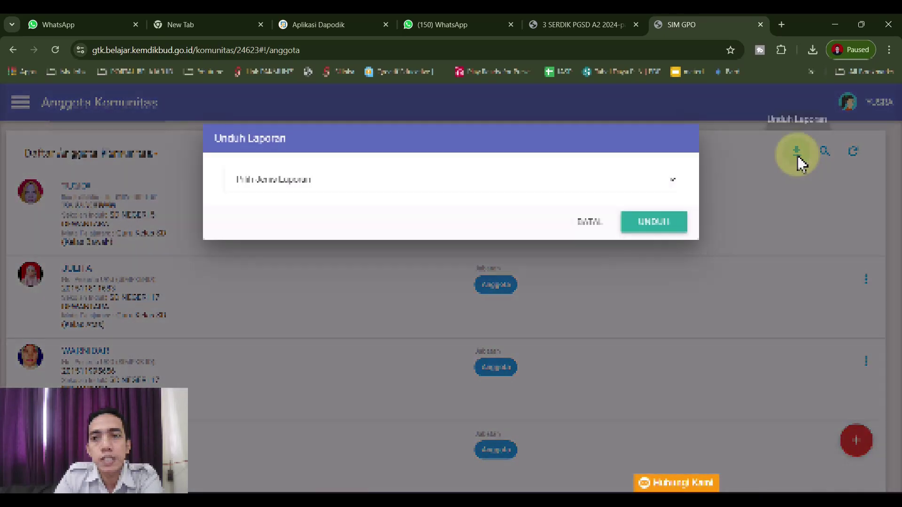
{"action": "left_click", "coordinate": [641, 229]}
{"action": "left_click", "coordinate": [640, 230]}
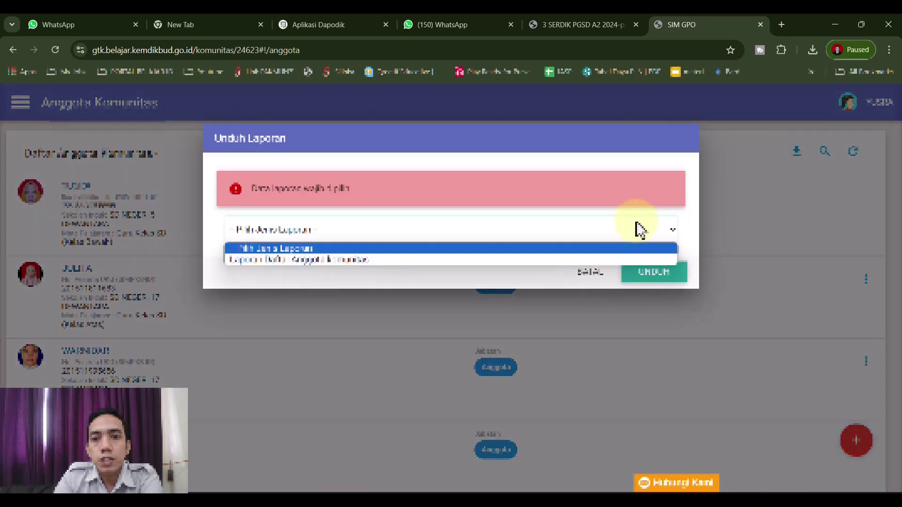
{"action": "left_click", "coordinate": [569, 275]}
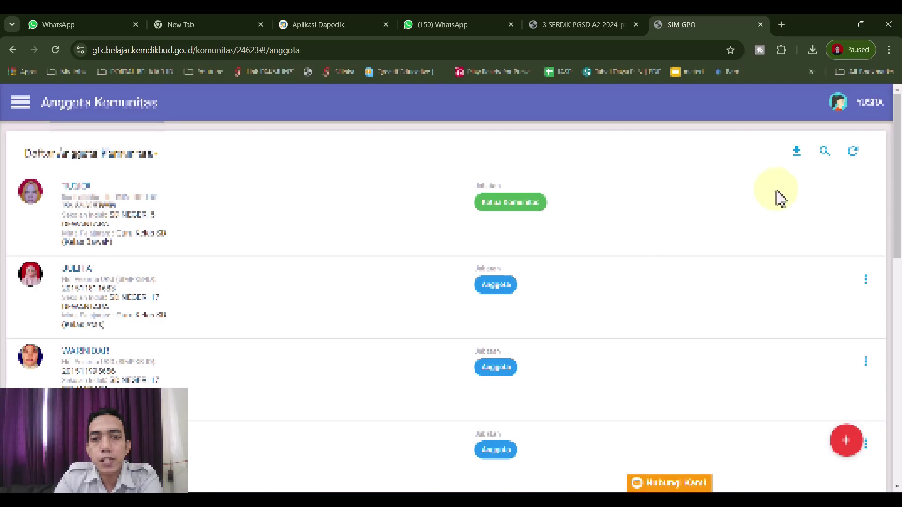
{"action": "left_click", "coordinate": [797, 152]}
Download the member-list report, enable editing, and AutoFit every column width.
{"action": "left_click", "coordinate": [651, 229]}
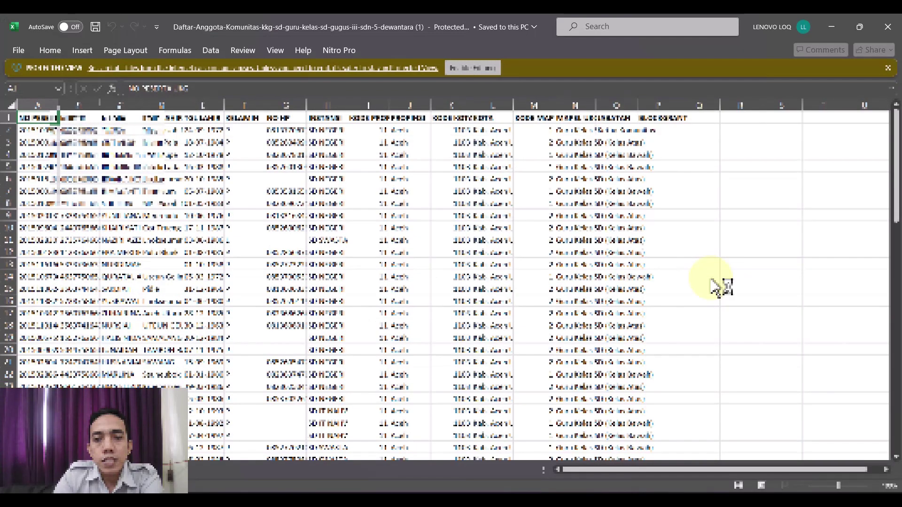
{"action": "left_click", "coordinate": [193, 362]}
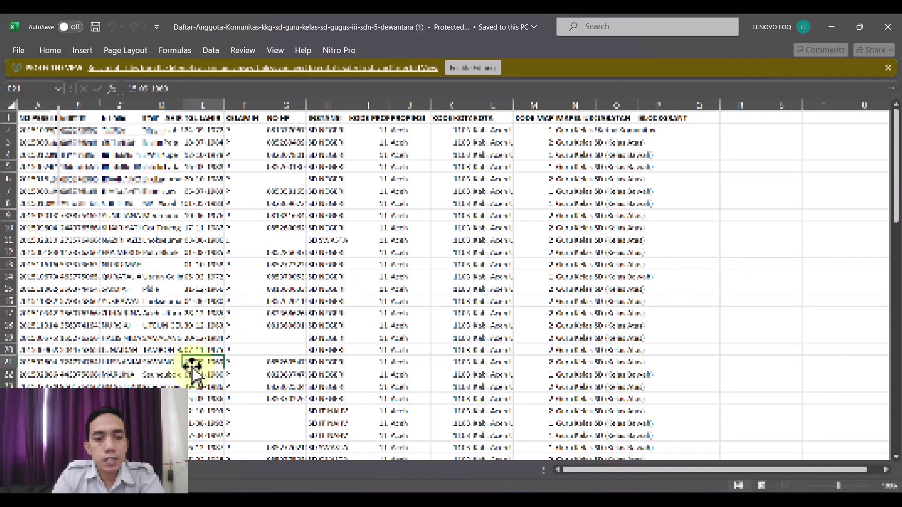
{"action": "left_click", "coordinate": [471, 71]}
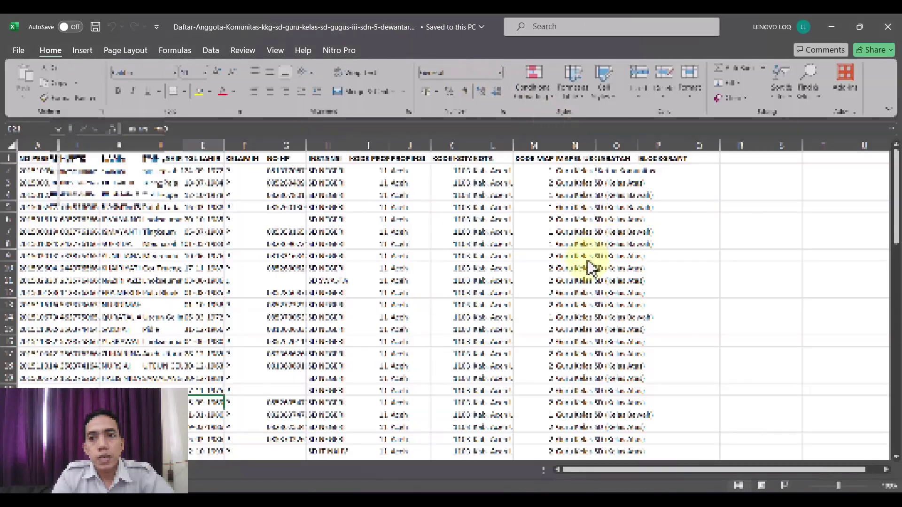
{"action": "left_click", "coordinate": [586, 258]}
{"action": "key", "text": "ctrl+a"}
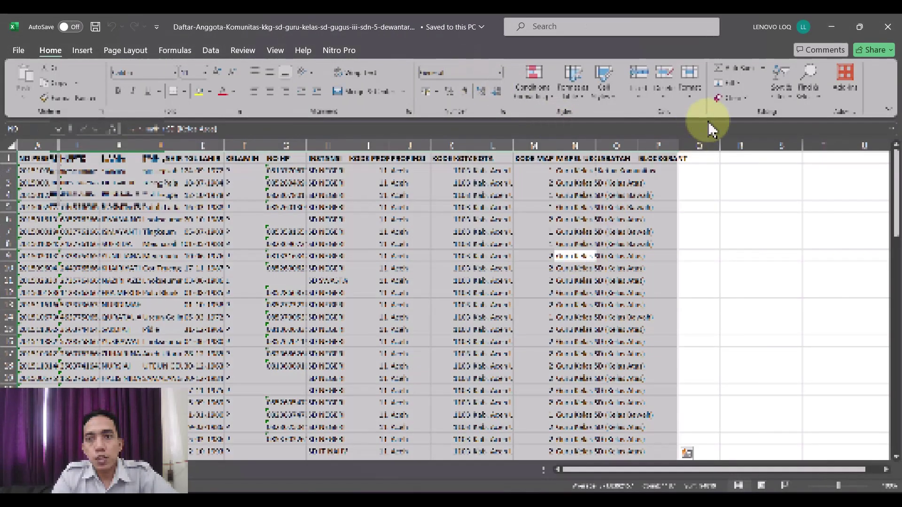
{"action": "left_click", "coordinate": [689, 82]}
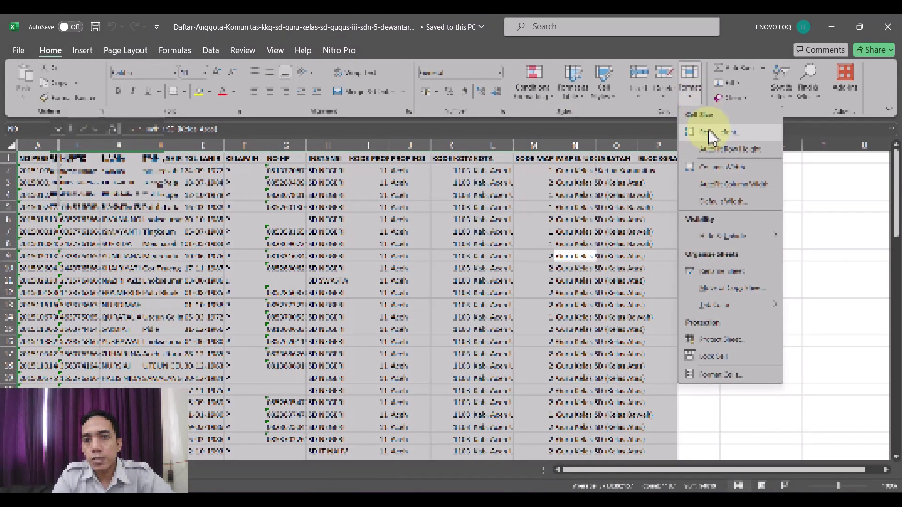
{"action": "left_click", "coordinate": [713, 193]}
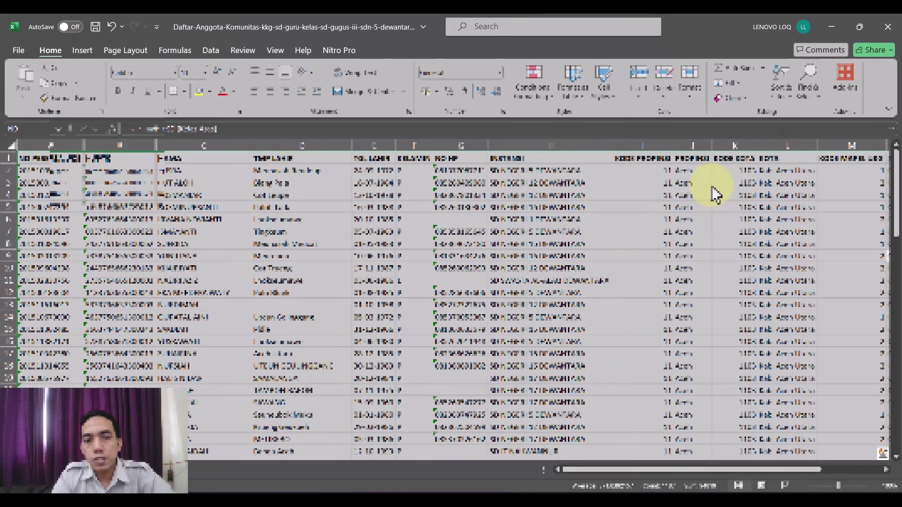
{"action": "left_click", "coordinate": [315, 355]}
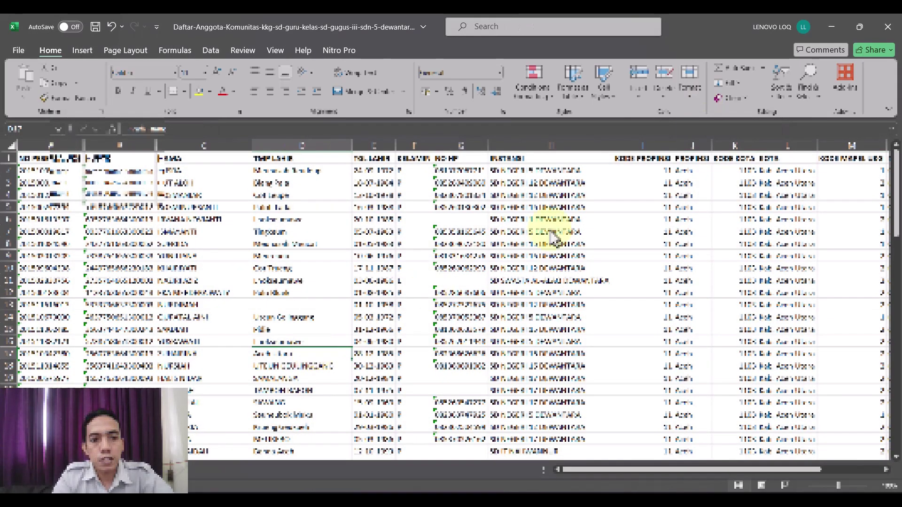
{"action": "key", "text": "alt+Tab"}
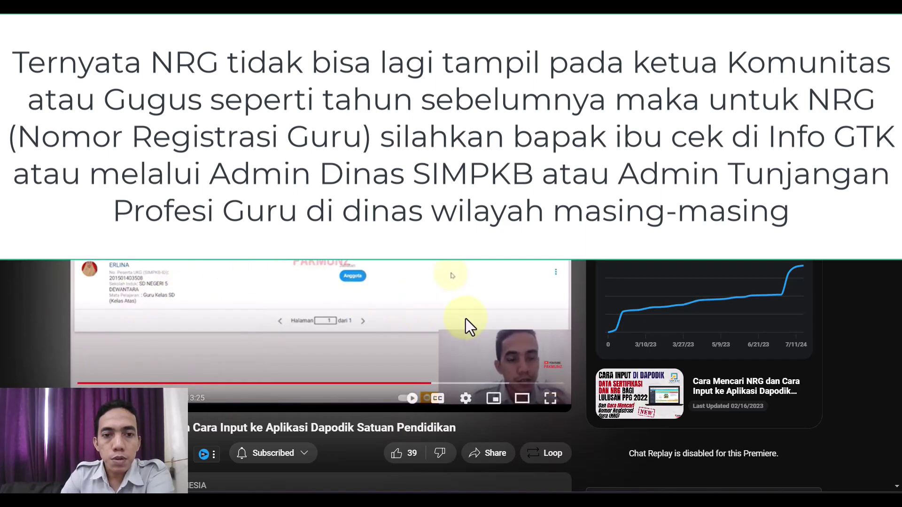
Skip the YouTube tutorial forward past the download and spreadsheet parts to the Dapodik certificate section.
{"action": "left_click", "coordinate": [444, 384]}
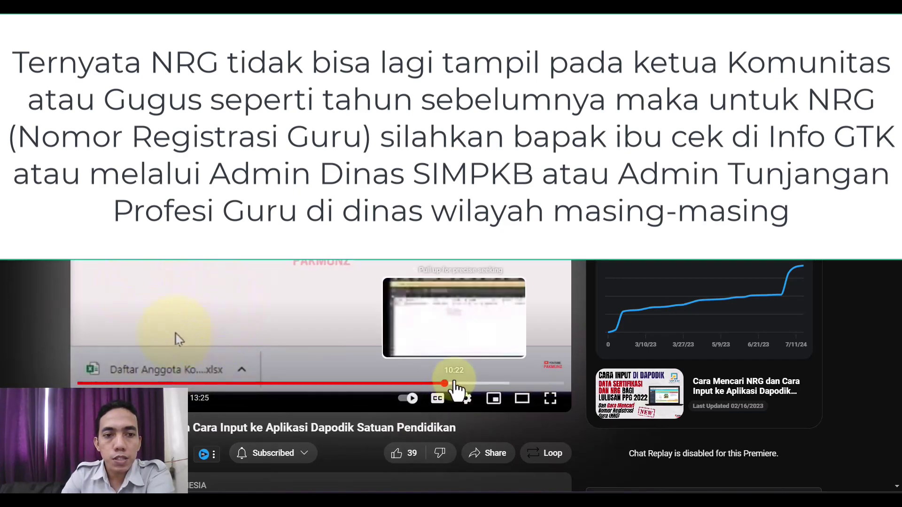
{"action": "left_click", "coordinate": [456, 384]}
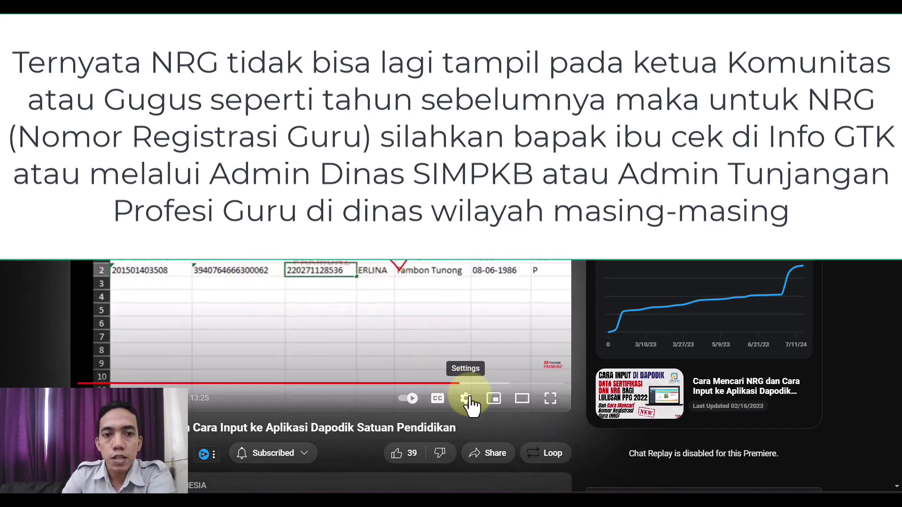
{"action": "left_click", "coordinate": [468, 385]}
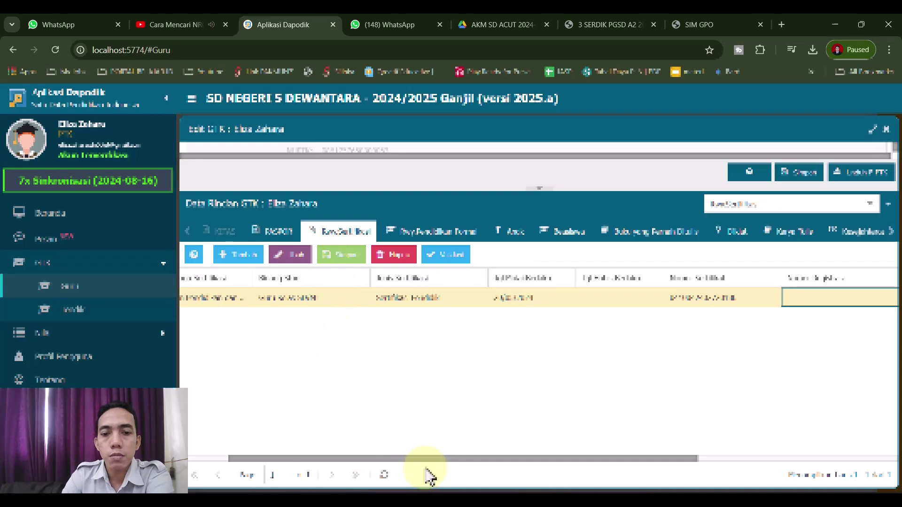
{"action": "left_click_drag", "start_coordinate": [425, 460], "coordinate": [735, 404]}
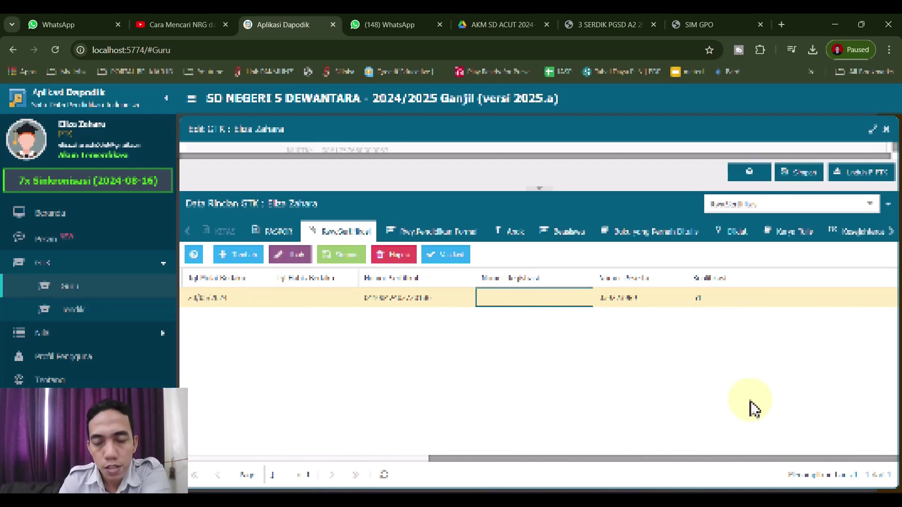
{"action": "left_click_drag", "start_coordinate": [719, 467], "coordinate": [724, 446]}
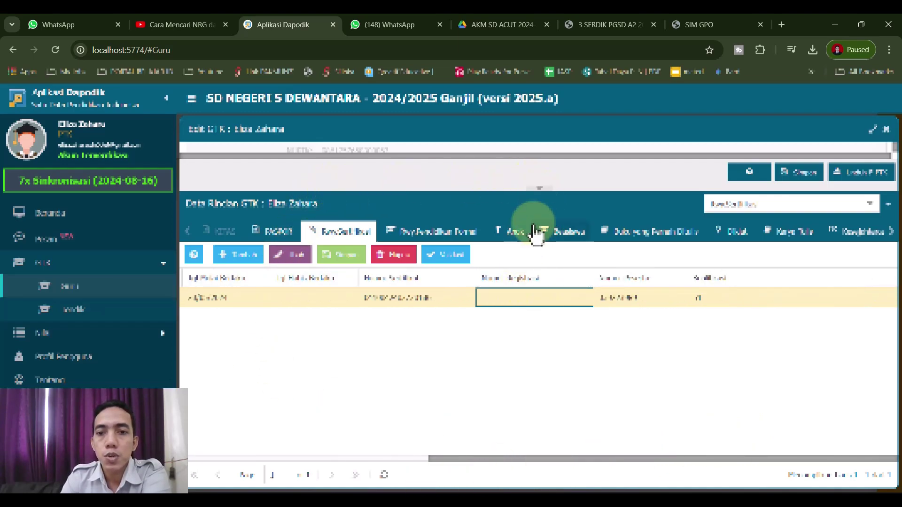
Collapse Data Rincian GTK, find the empty Nomor Registrasi Guru (NRG) field in Edit GTK, then close it.
{"action": "left_click", "coordinate": [540, 194]}
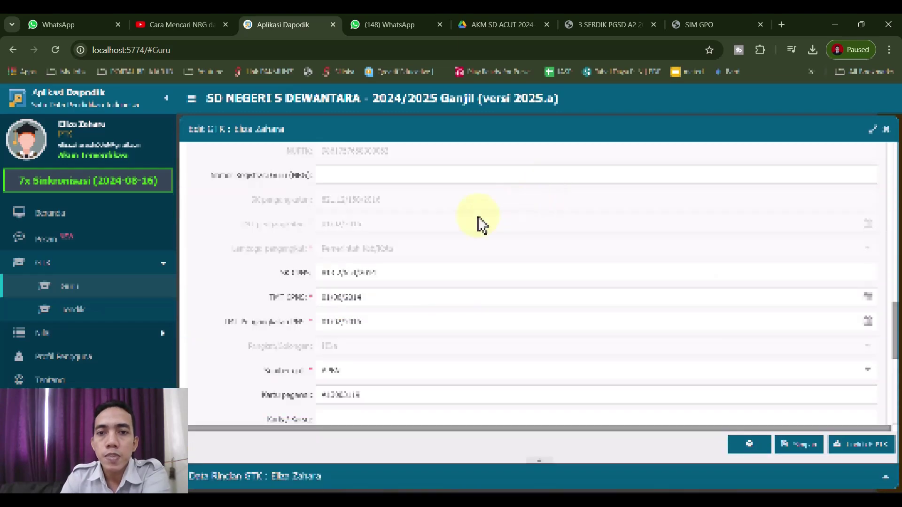
{"action": "scroll", "coordinate": [328, 307], "scroll_direction": "down", "scroll_amount": 6}
{"action": "scroll", "coordinate": [322, 322], "scroll_direction": "up", "scroll_amount": 8}
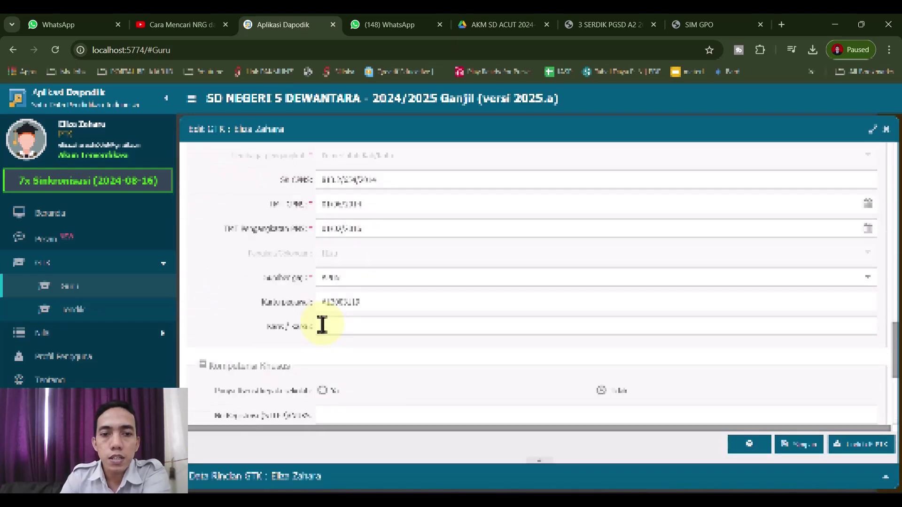
{"action": "scroll", "coordinate": [322, 324], "scroll_direction": "up", "scroll_amount": 10}
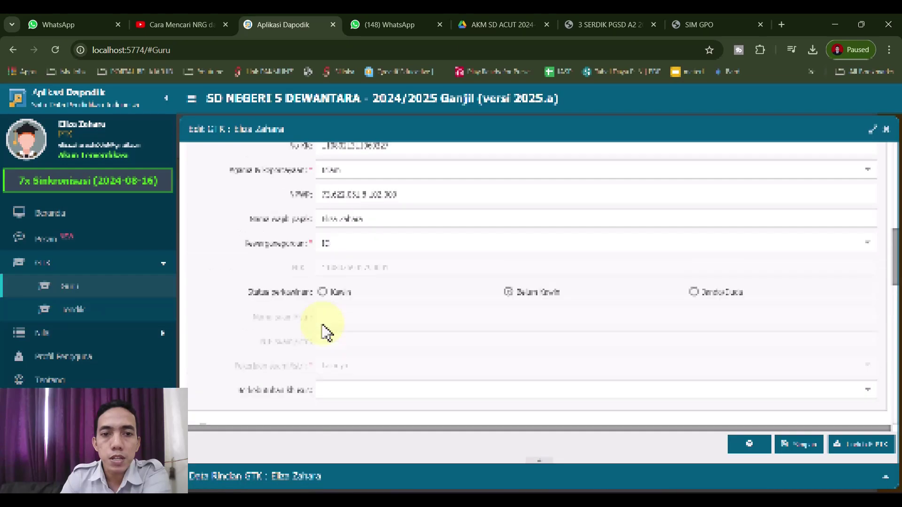
{"action": "scroll", "coordinate": [323, 325], "scroll_direction": "up", "scroll_amount": 8}
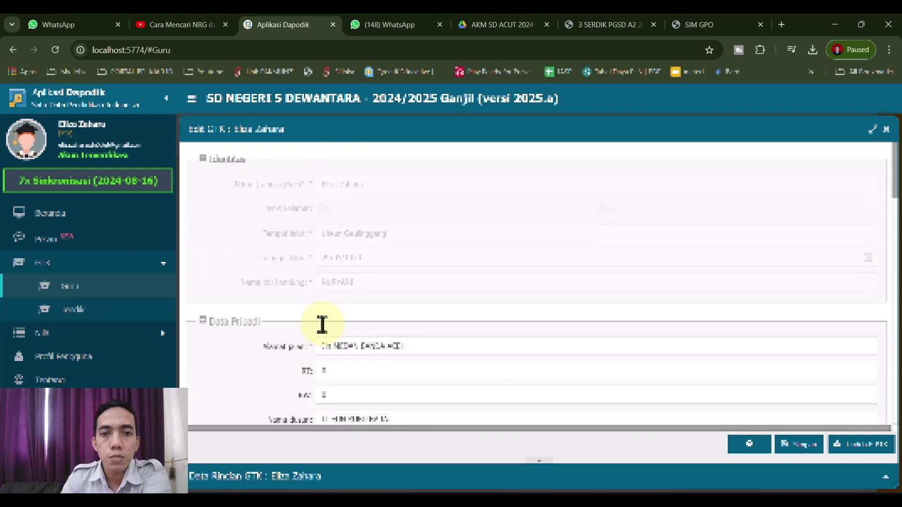
{"action": "scroll", "coordinate": [323, 324], "scroll_direction": "down", "scroll_amount": 15}
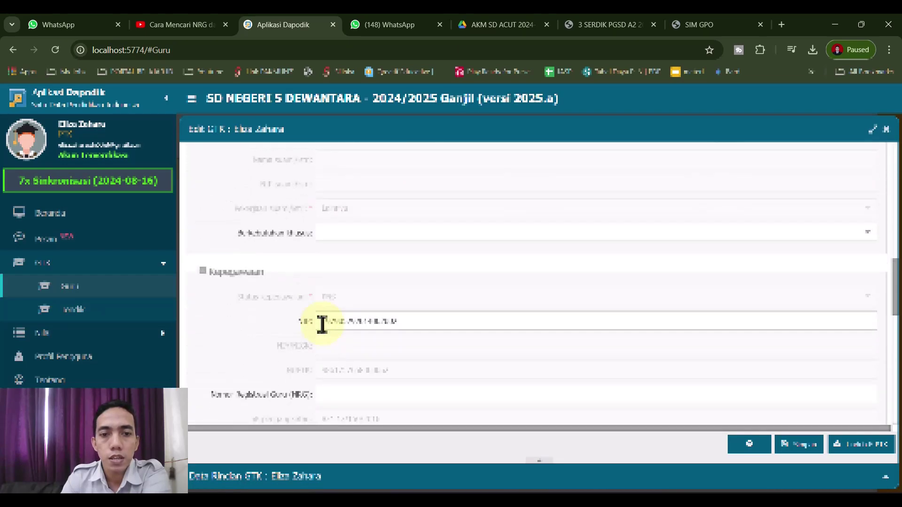
{"action": "scroll", "coordinate": [322, 324], "scroll_direction": "down", "scroll_amount": 3}
{"action": "left_click", "coordinate": [366, 181]}
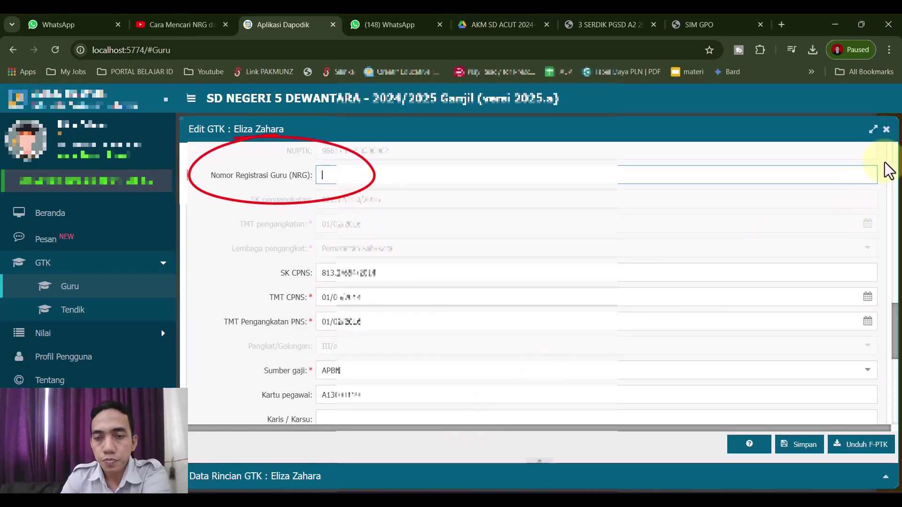
{"action": "left_click", "coordinate": [886, 129]}
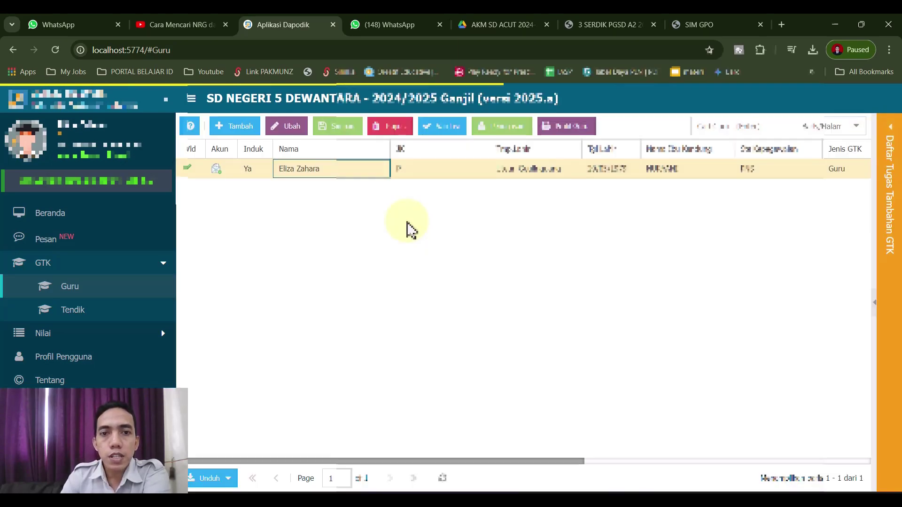
{"action": "left_click", "coordinate": [143, 383]}
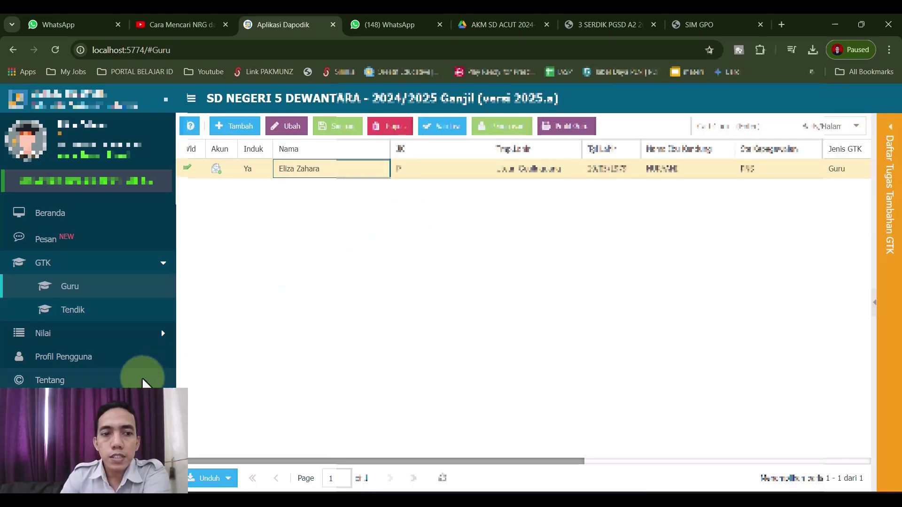